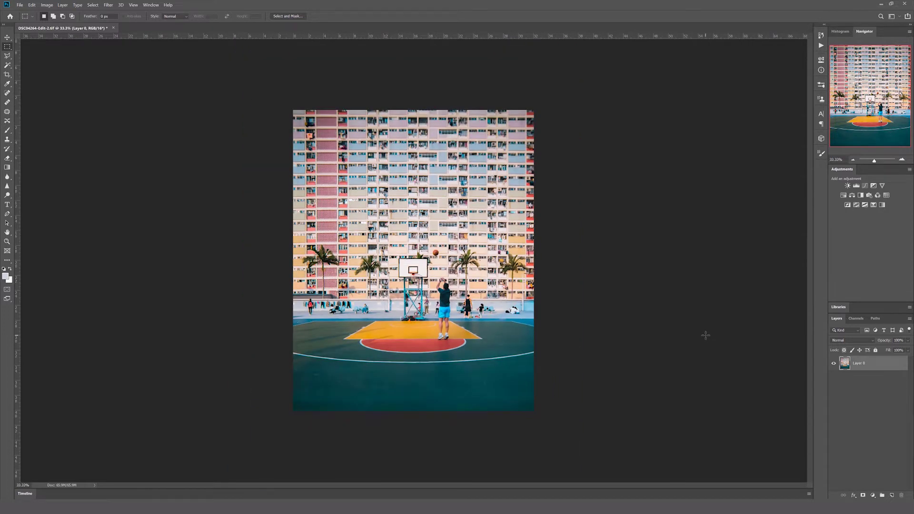
- Duplicate the basketball court photo layer so the retouching is done on a copy
key("ctrl+plus")
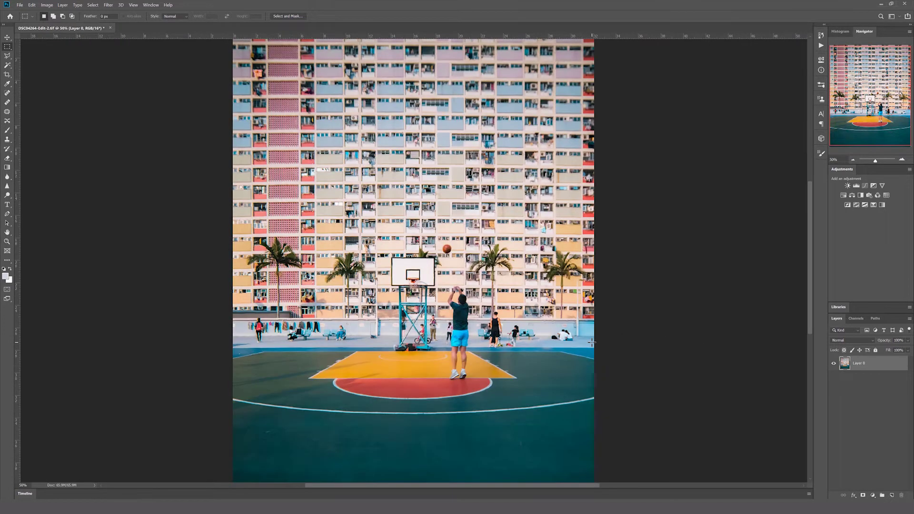
key("ctrl+0")
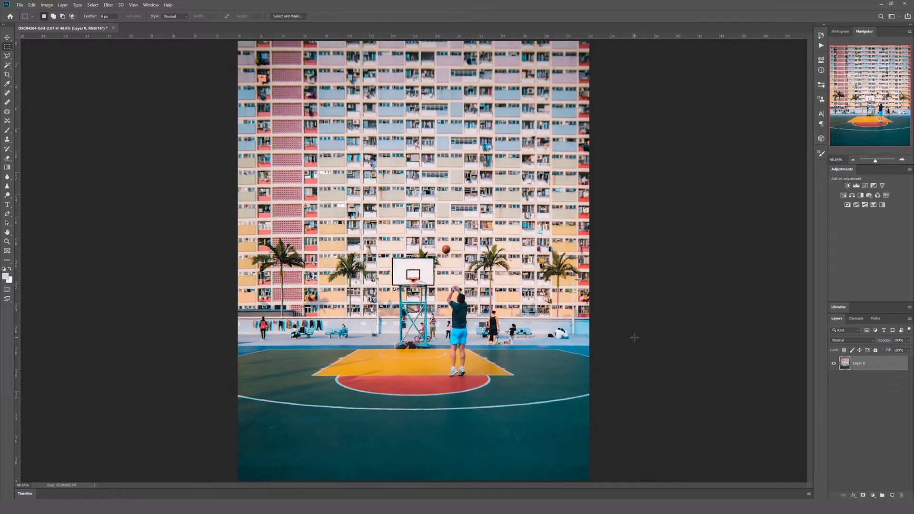
right_click(875, 363)
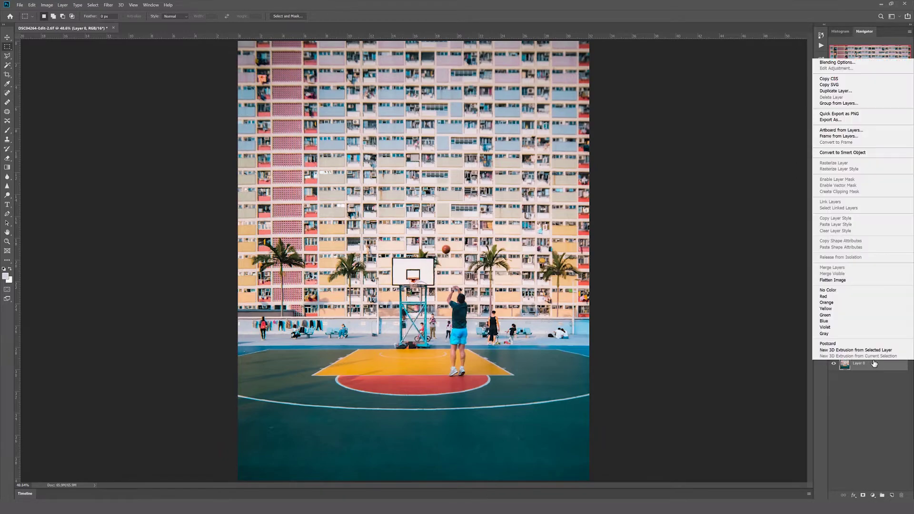
left_click(832, 91)
left_click(815, 149)
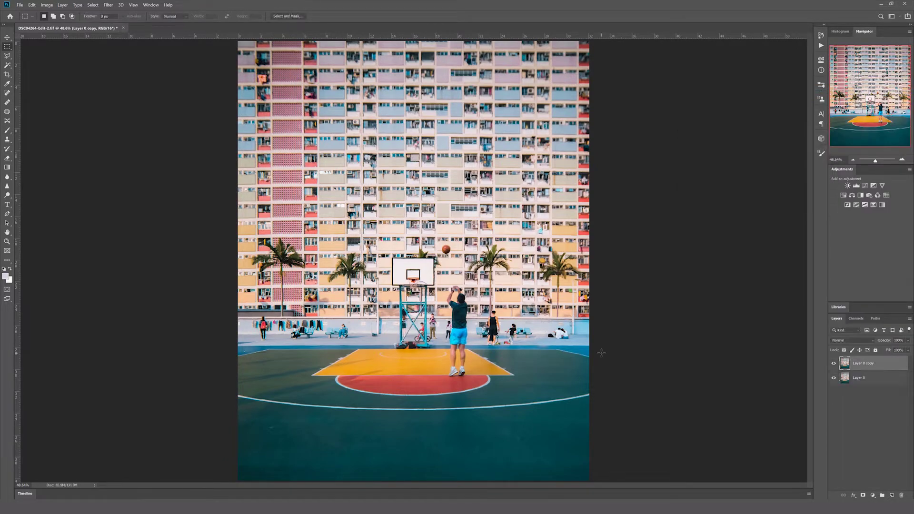
- Remove the seated couple and black bag near the lamppost with a rectangular marquee selection and Fill
key("ctrl+plus")
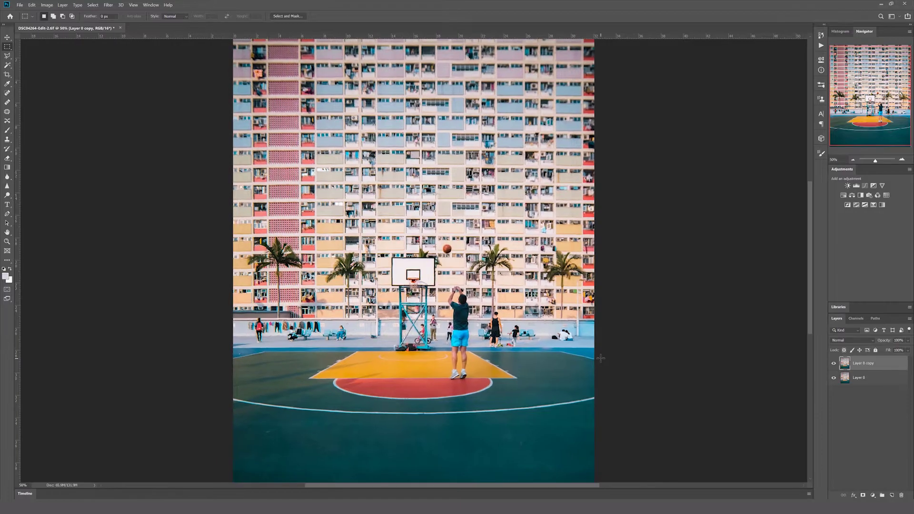
key("ctrl+plus")
key("ctrl+plus")
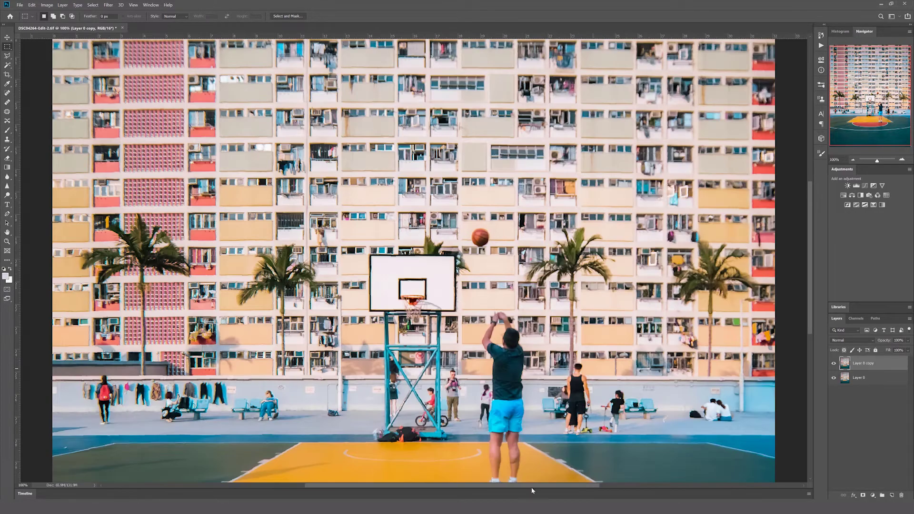
left_click_drag(541, 485, 591, 483)
scroll(602, 429, "down", 5)
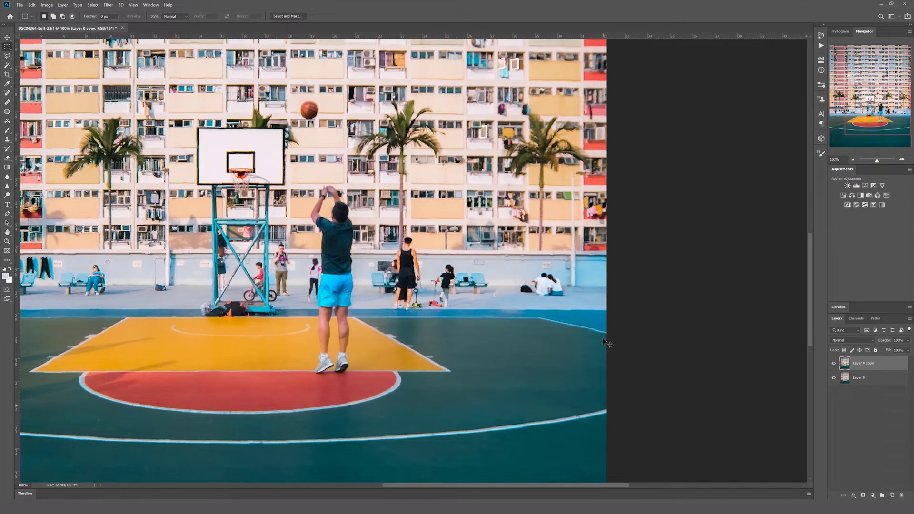
key("ctrl+plus")
left_click_drag(619, 280, 717, 340)
right_click(698, 315)
left_click(723, 390)
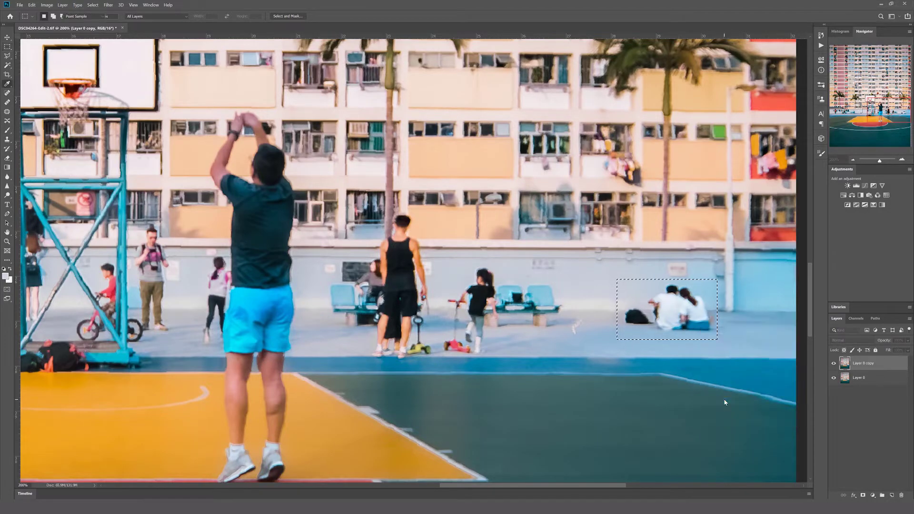
left_click(269, 127)
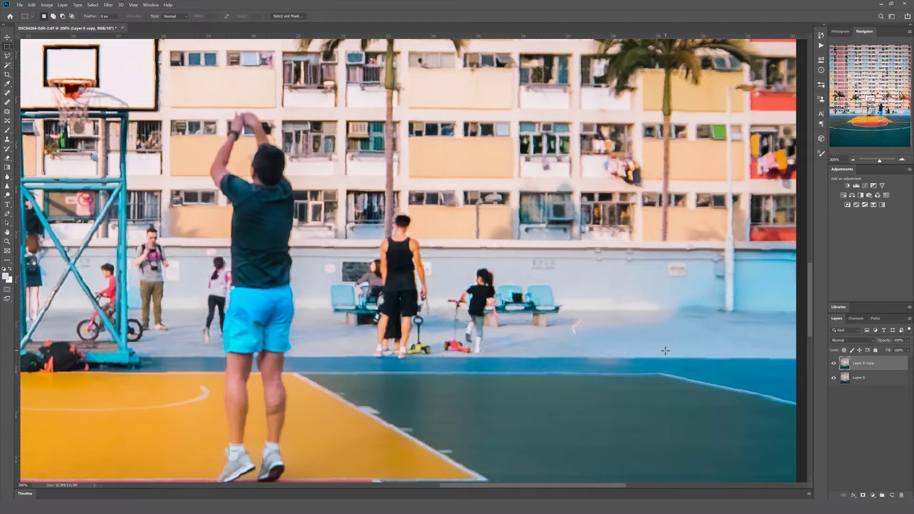
- Remove the standing man between the hoop stand and the player with a rectangular marquee selection and Fill
key("ctrl+minus")
key("ctrl+minus")
key("ctrl+minus")
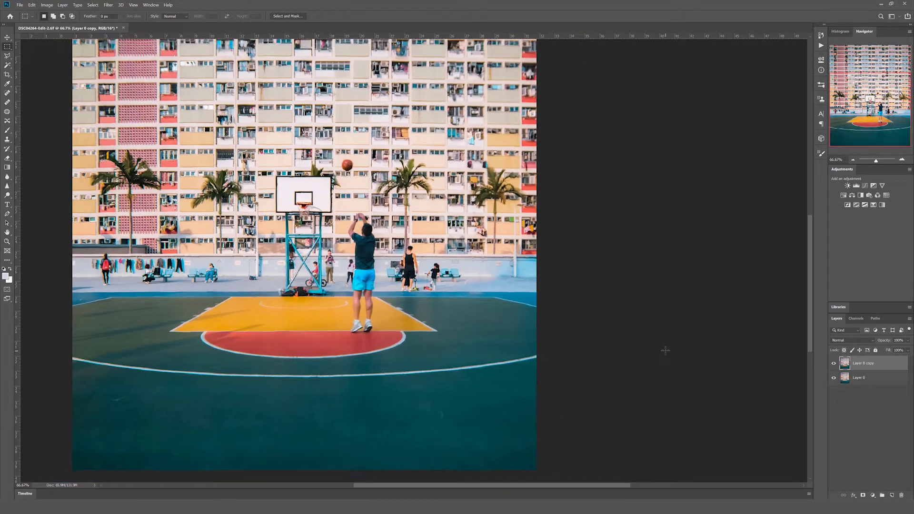
key("ctrl+minus")
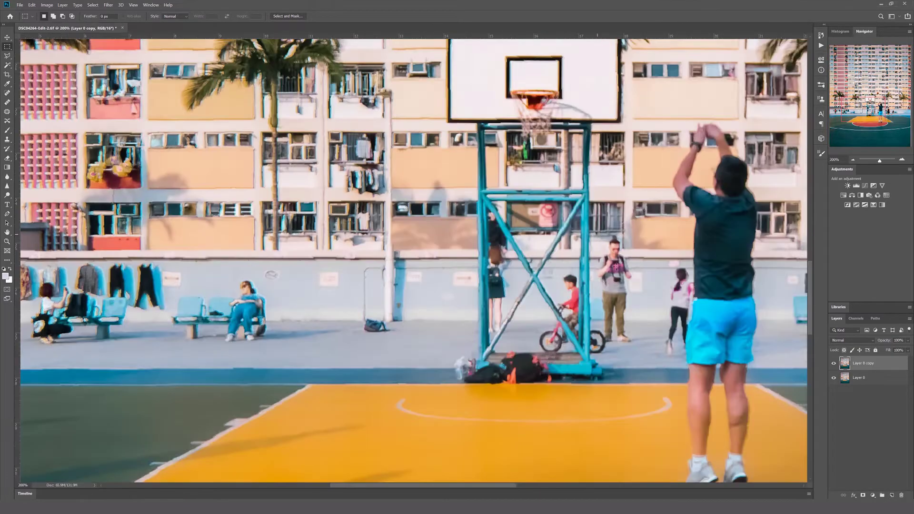
left_click_drag(597, 233, 646, 351)
right_click(612, 278)
left_click(635, 367)
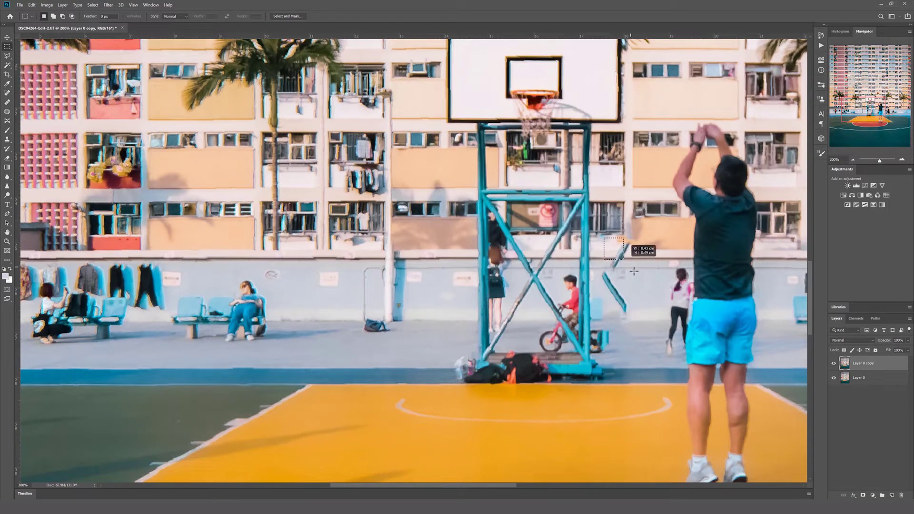
- Fill small rectangular selections over the stray blue bar fragments on the wall beside the hoop stand
left_click_drag(634, 272, 634, 272)
right_click(621, 255)
left_click(647, 329)
left_click_drag(637, 313, 638, 314)
right_click(626, 291)
left_click(651, 366)
key("Return")
right_click(613, 311)
left_click(639, 398)
key("Return")
- Remove the small signs on the blue wall left of the hoop with rectangular selections and Fill, and deselect
key("ctrl+minus")
key("ctrl+minus")
scroll(647, 346, "down", 1)
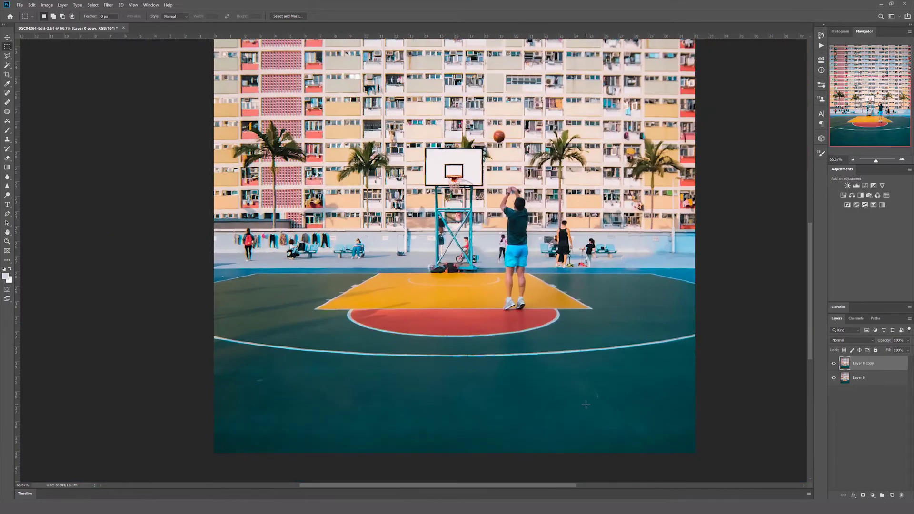
key("ctrl+plus")
key("ctrl+plus")
key("i")
key("m")
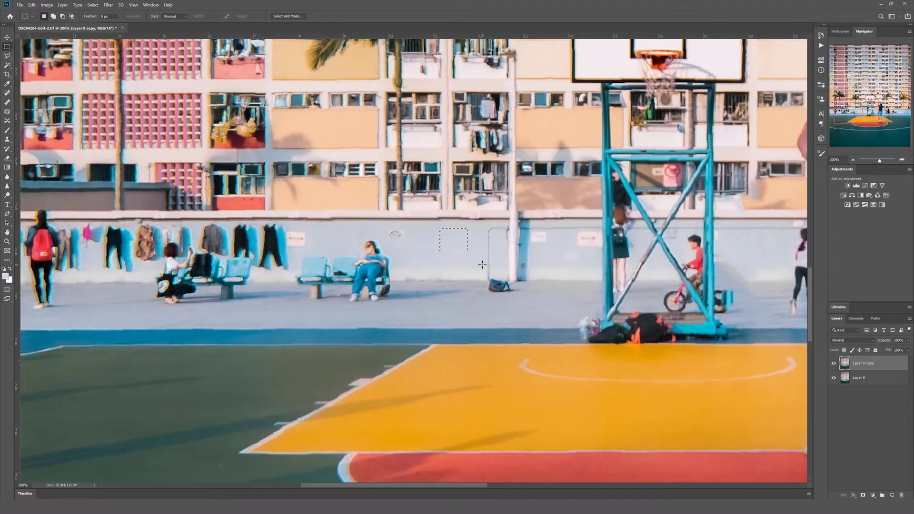
right_click(401, 240)
left_click(428, 326)
key("Return")
left_click_drag(484, 486, 525, 486)
left_click_drag(345, 260, 356, 276)
right_click(357, 267)
left_click(378, 357)
key("Return")
key("ctrl+d")
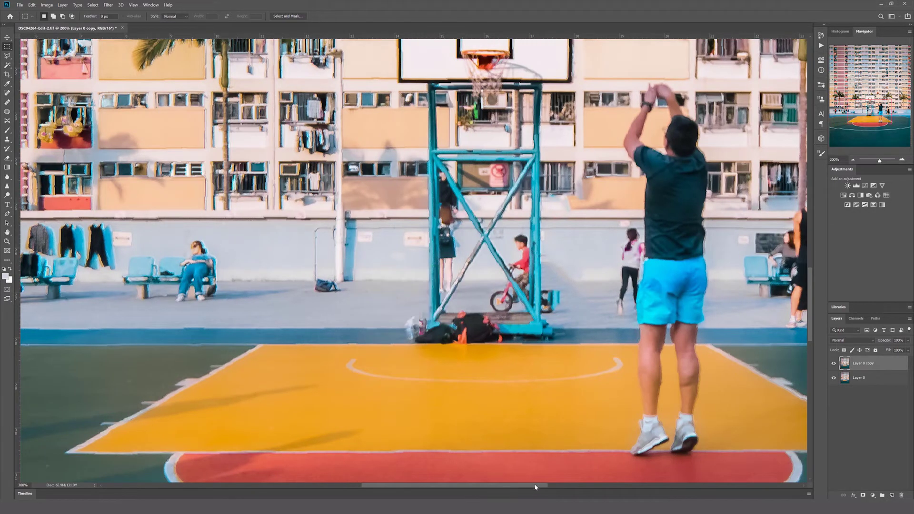
- Heal the wall sign beside the lamppost and the specks on the court with a smaller Spot Healing Brush
left_click_drag(535, 487, 589, 487)
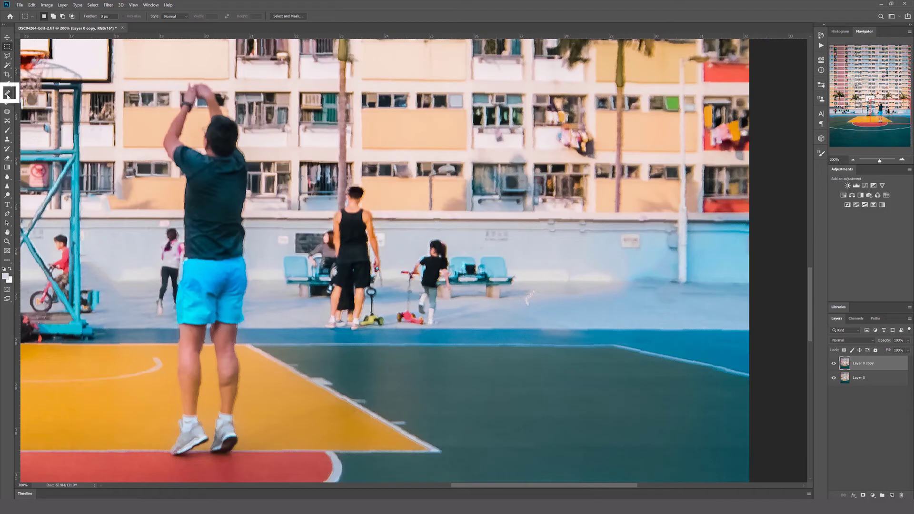
left_click(9, 93)
right_click(610, 309)
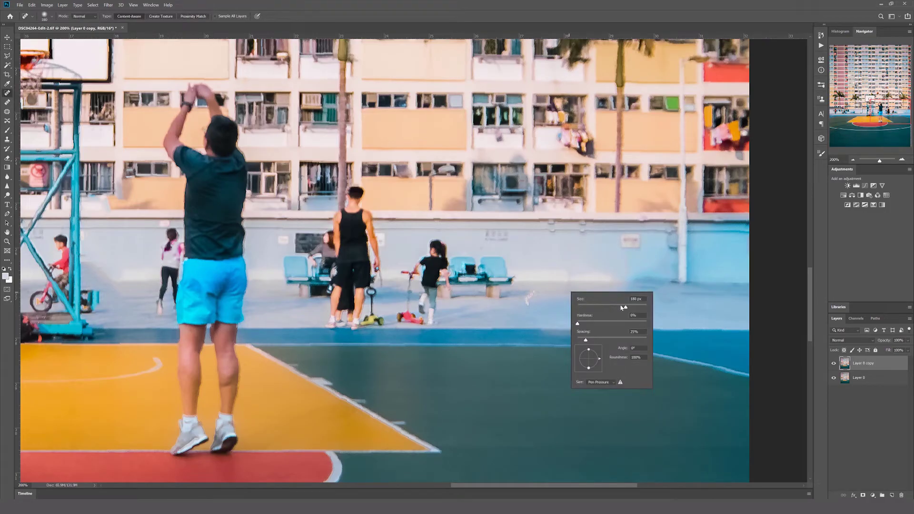
left_click_drag(603, 309, 597, 309)
key("Return")
left_click_drag(638, 242, 621, 239)
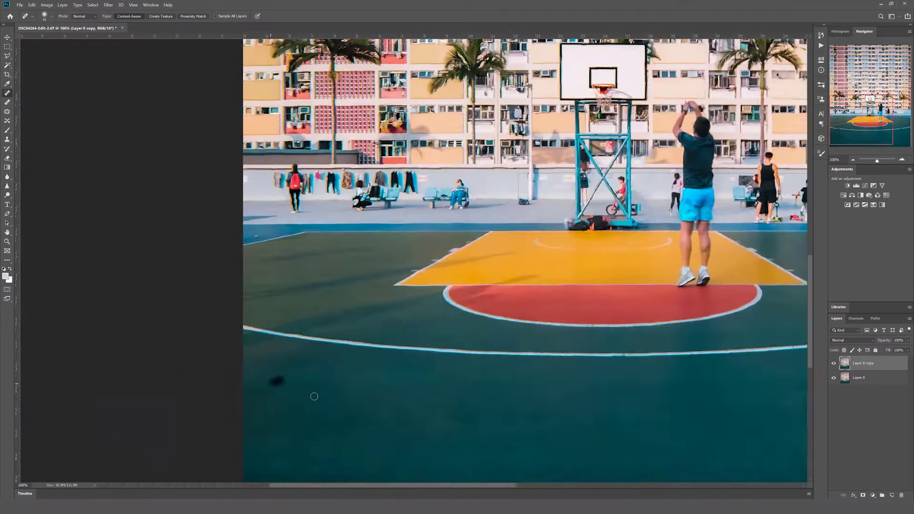
left_click_drag(159, 174, 208, 206)
- Remove the blue fragment next to the hoop stand's right post with a rectangular selection and Fill, and deselect
left_click_drag(429, 295, 413, 320)
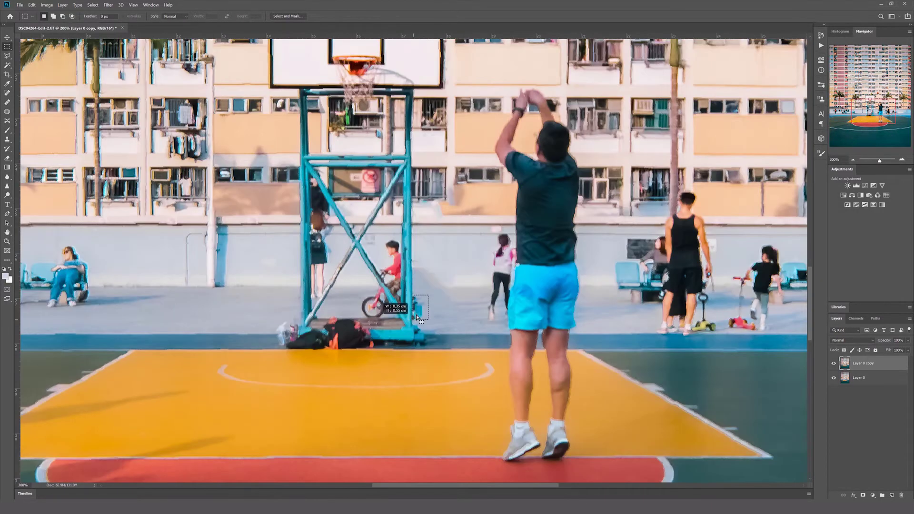
right_click(416, 311)
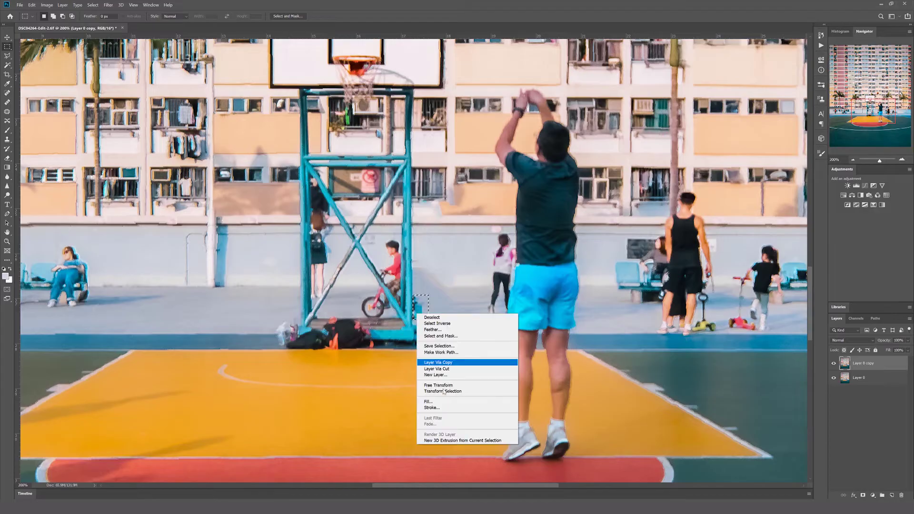
left_click(447, 404)
key("Return")
key("ctrl+d")
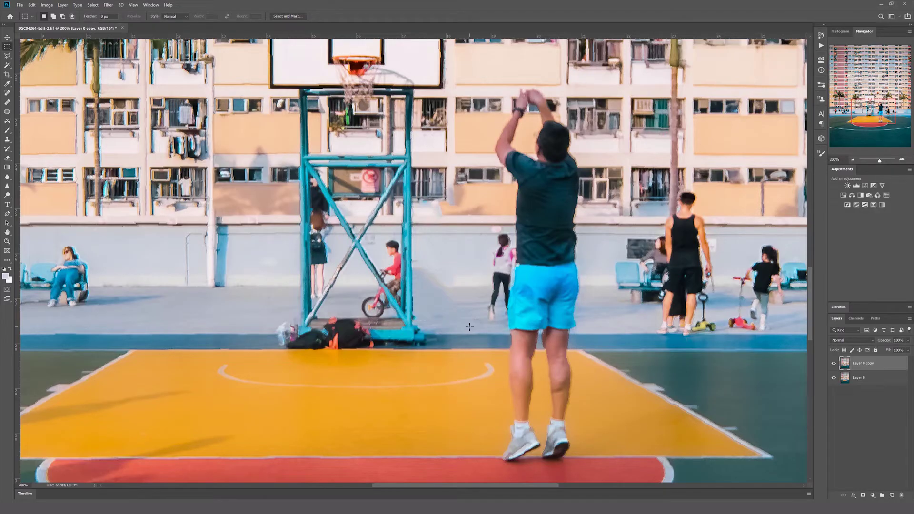
- Try to remove the child on the bike behind the hoop frame with a rectangular selection and Fill
left_click_drag(437, 486, 412, 486)
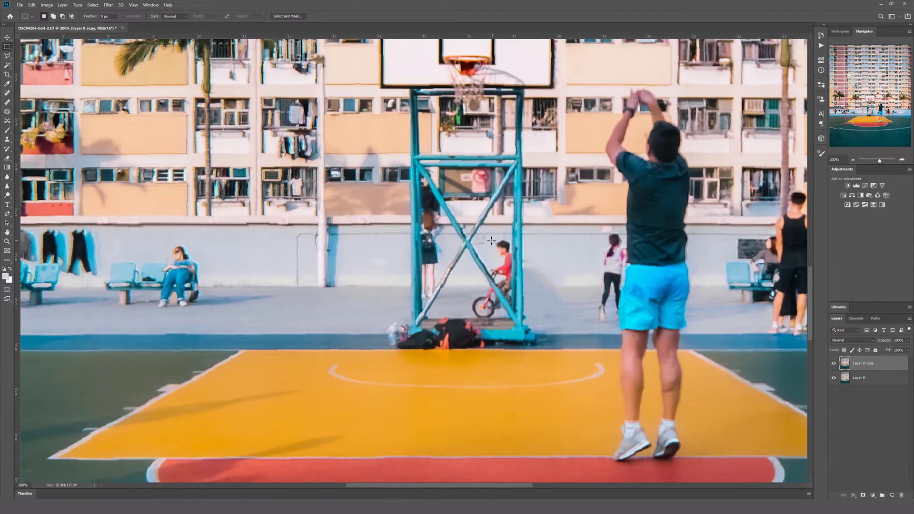
mouse_move(484, 236)
left_mouse_down()
mouse_move(510, 271)
mouse_move(514, 293)
left_mouse_up()
right_click(513, 278)
left_click(518, 365)
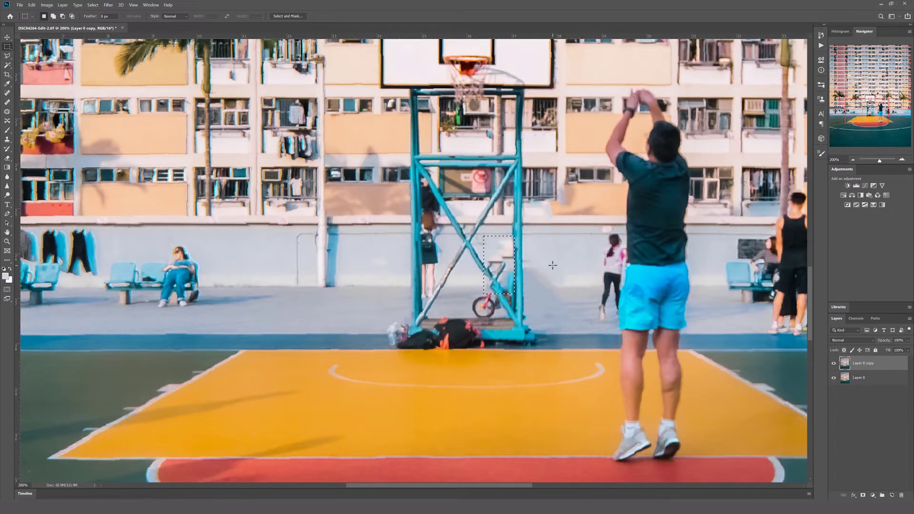
key("ctrl+z")
- Clone Stamp the wall's lower edge over the smeared patch left of the lamppost with a soft brush at 0% hardness
key("ctrl+minus")
key("ctrl+minus")
key("ctrl+minus")
key("ctrl+minus")
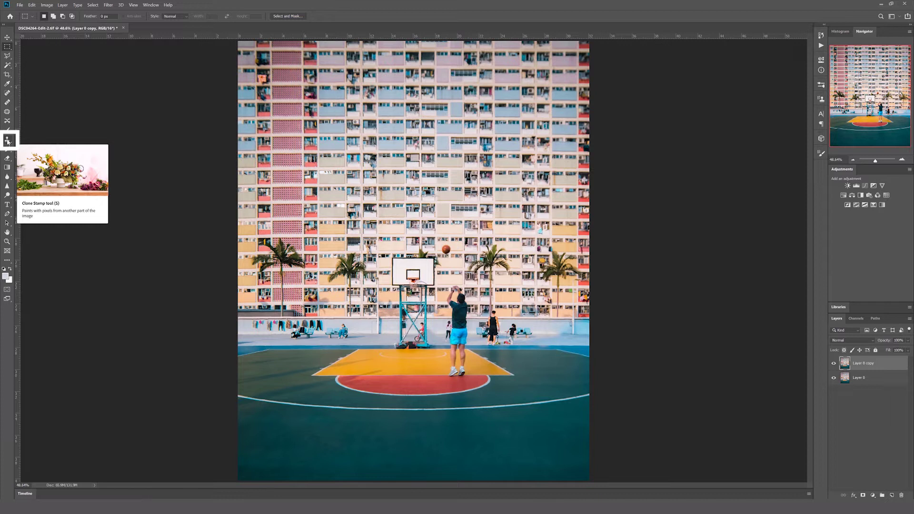
left_click(7, 140)
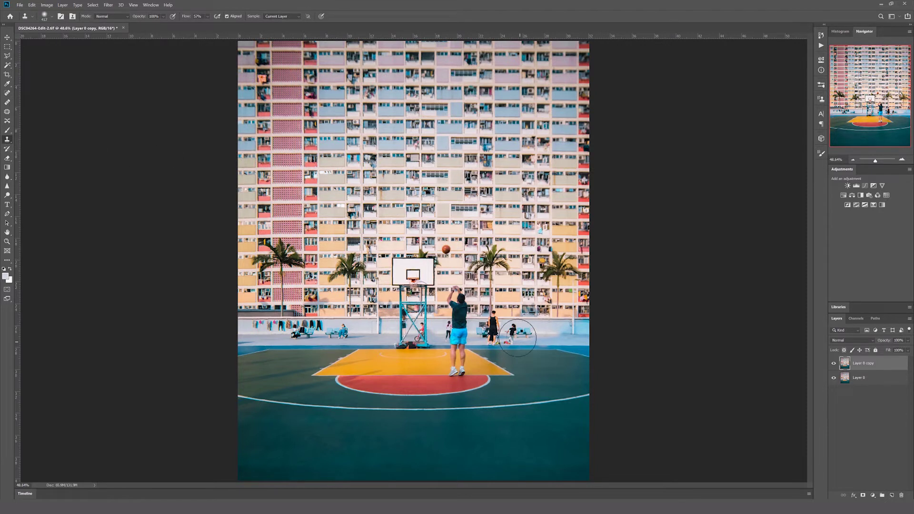
scroll(552, 355, "up", 5)
right_click(585, 303)
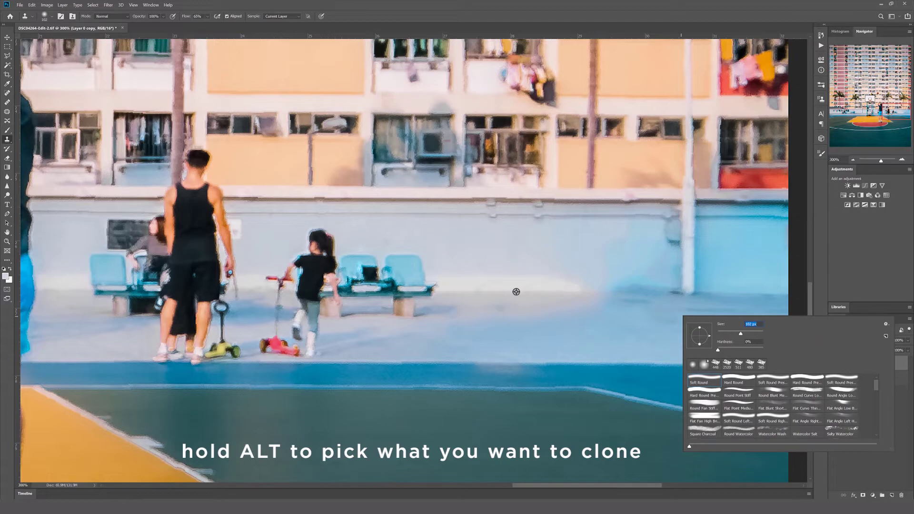
key("Return")
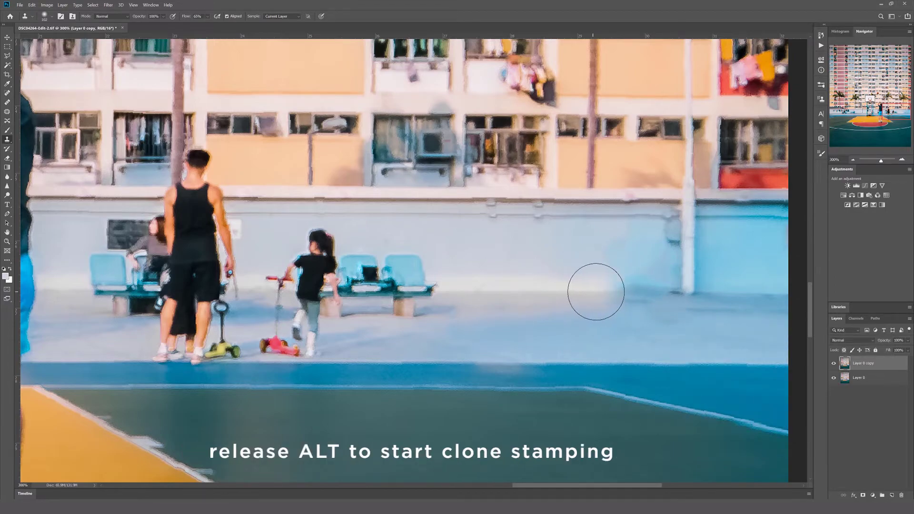
mouse_move(629, 290)
left_mouse_down()
mouse_move(582, 292)
mouse_move(644, 294)
mouse_move(576, 294)
left_mouse_up()
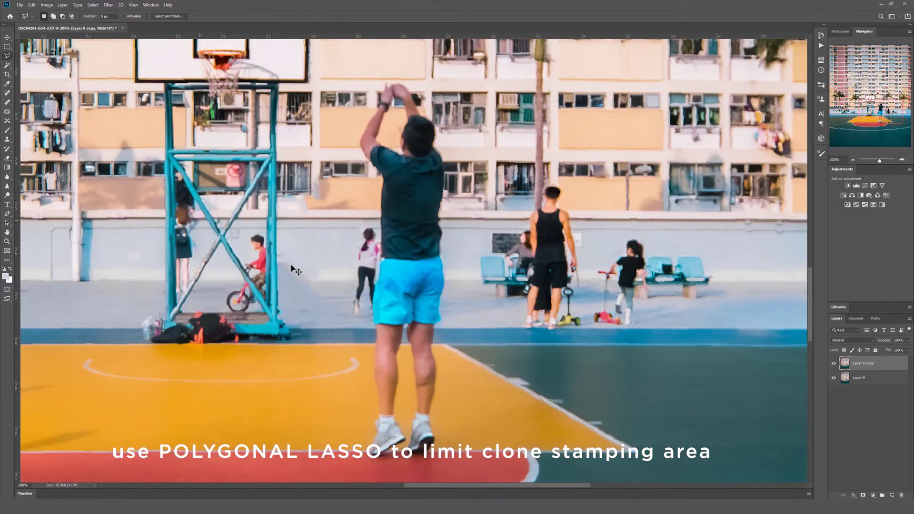
- Outline the area between the hoop stand's right post and the player with the Polygonal Lasso, enclosing the girl
key("ctrl+plus")
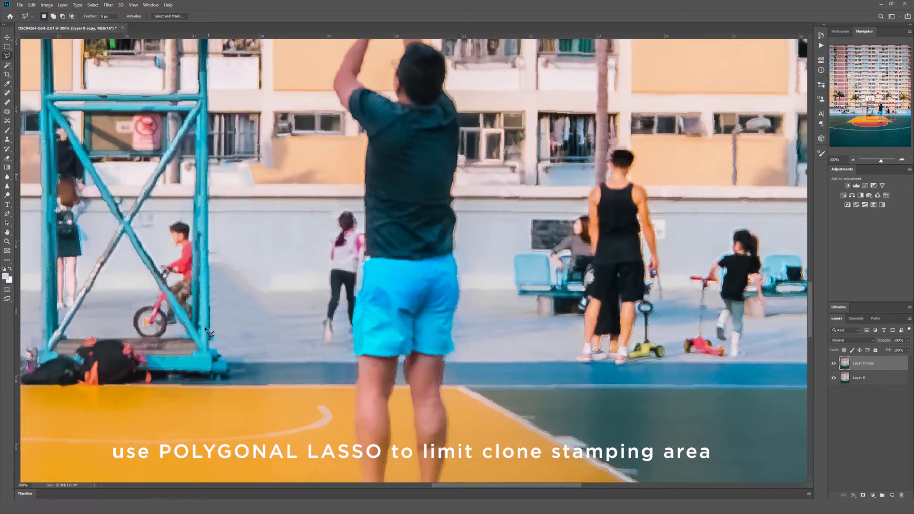
left_click(210, 346)
left_click(309, 357)
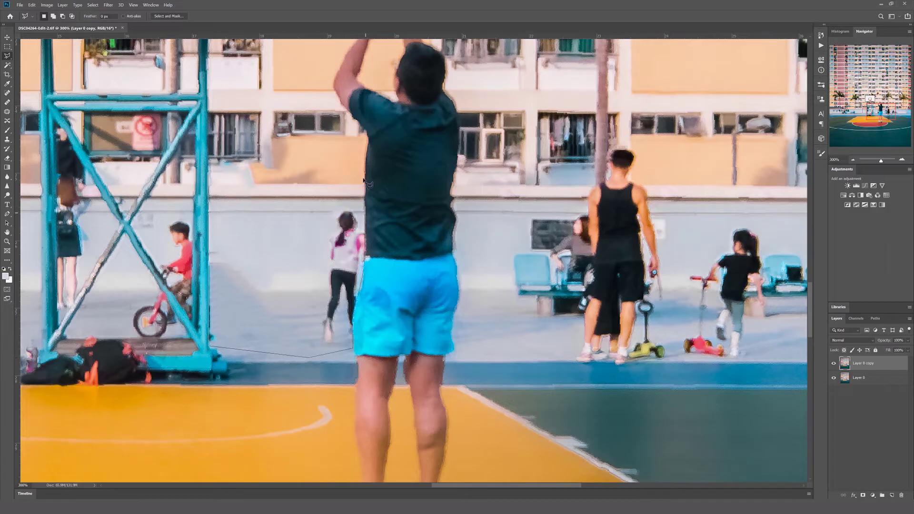
left_click(232, 124)
left_click(206, 173)
left_click(210, 346)
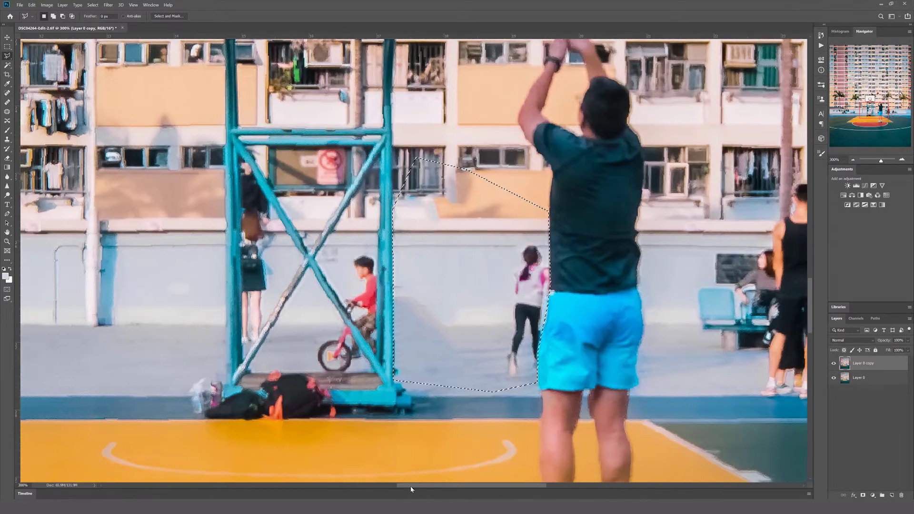
- Clone Stamp clean wall and ground over the girl and smudged shadow inside the lasso selection, reducing the brush size
key("s")
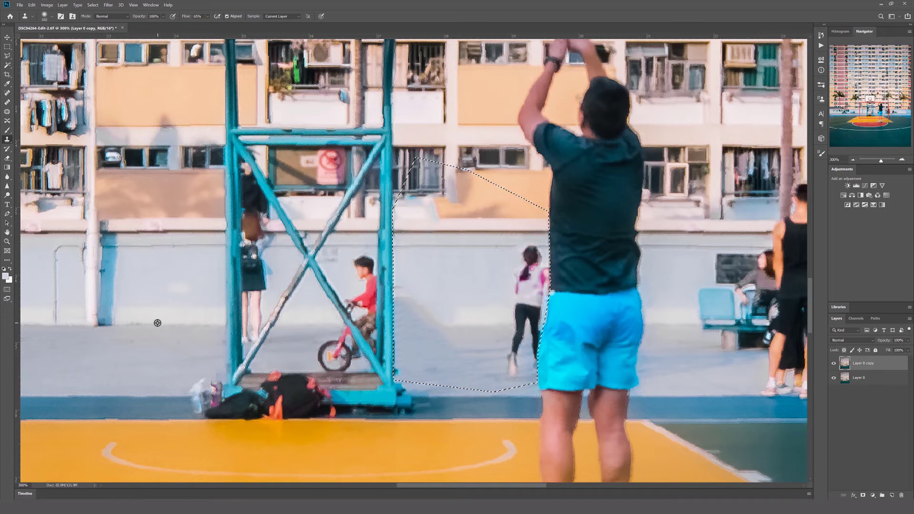
mouse_move(496, 316)
left_mouse_down()
mouse_move(511, 323)
mouse_move(505, 321)
mouse_move(525, 310)
mouse_move(528, 271)
left_mouse_up()
mouse_move(442, 332)
left_mouse_down()
mouse_move(407, 362)
mouse_move(467, 326)
left_mouse_up()
left_click(459, 303, "alt")
right_click(498, 298)
left_click_drag(579, 316, 566, 316)
left_click_drag(496, 310, 474, 290)
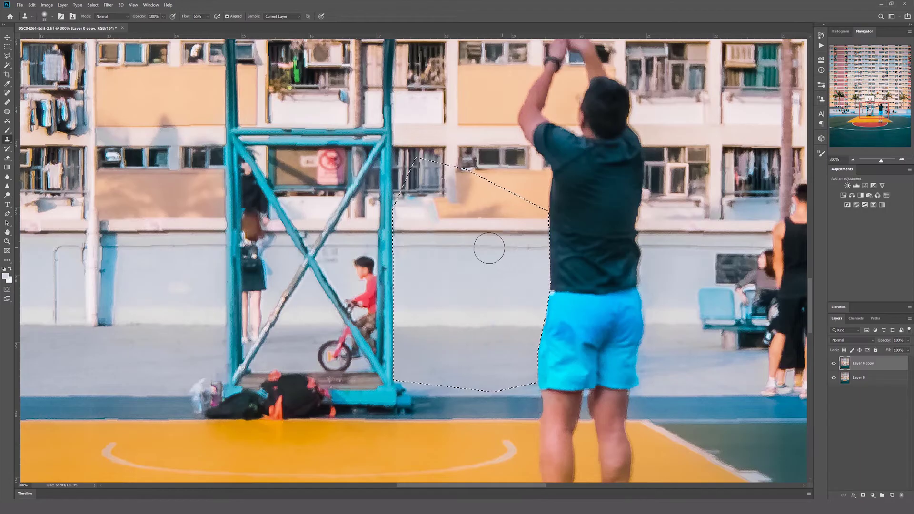
- Try to clone the facade edge from the floor above onto the damaged orange panel within the lasso selection
left_click(453, 103, "alt")
left_click_drag(453, 206, 459, 191)
key("ctrl+z")
- Marquee-select the facade strip between the hoop stand and the player, and Clone Stamp the orange panel's damaged edge
left_click(7, 47)
left_click_drag(551, 220, 372, 126)
left_click(7, 139)
mouse_move(528, 195)
left_mouse_down()
mouse_move(435, 200)
mouse_move(529, 213)
left_mouse_up()
key("ctrl+d")
left_click(456, 63, "alt")
left_click_drag(456, 170, 455, 207)
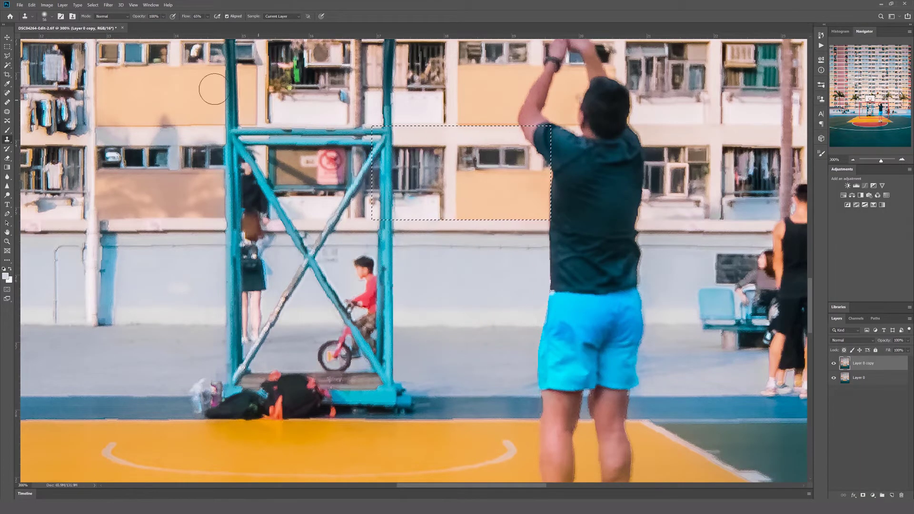
- Outline the openings between the hoop stand's posts and cross braces with the Polygonal Lasso, enclosing the woman and the boy on the bike
left_click(7, 57)
left_click_drag(315, 254, 416, 202)
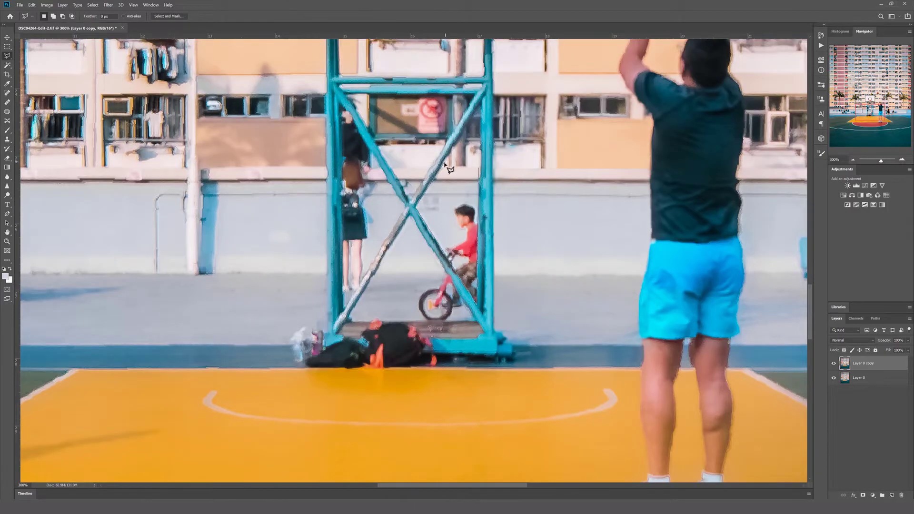
left_click(340, 104)
left_click(408, 205)
left_click(343, 308)
left_click(341, 104)
- Clone Stamp clean wall and ground over the boy on the bike inside the lasso selection
left_click(7, 140)
left_click(531, 181, "alt")
mouse_move(459, 204)
left_mouse_down()
mouse_move(433, 200)
mouse_move(457, 243)
mouse_move(467, 286)
mouse_move(443, 310)
left_mouse_up()
left_click(557, 273, "alt")
left_click_drag(454, 273, 472, 275)
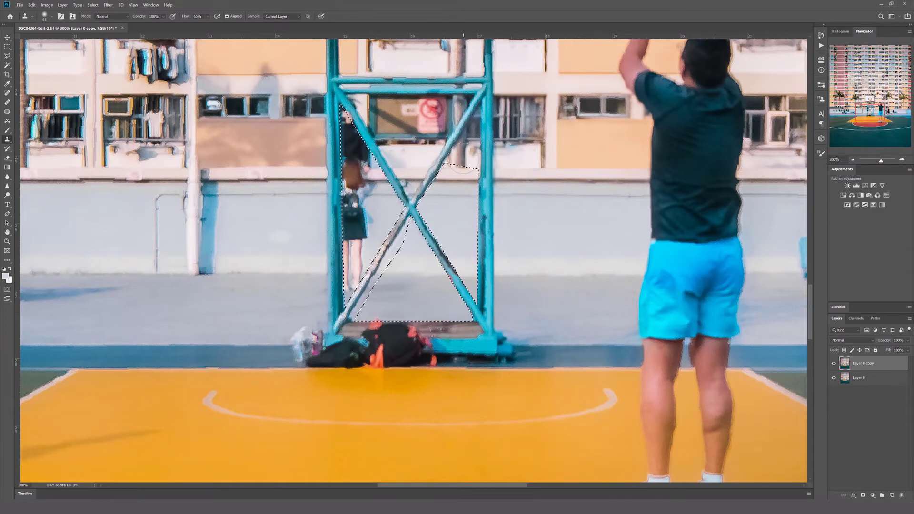
- Adjust the Clone Stamp brush size, clone facade, wall and ground over the woman behind the hoop stand's left post, and deselect
right_click(530, 246)
left_click_drag(573, 265, 579, 265)
left_click_drag(810, 296, 810, 283)
left_click(358, 128, "alt")
mouse_move(357, 233)
left_mouse_down()
mouse_move(358, 254)
mouse_move(342, 241)
mouse_move(351, 275)
left_mouse_up()
mouse_move(345, 228)
left_mouse_down()
mouse_move(352, 256)
mouse_move(354, 222)
left_mouse_up()
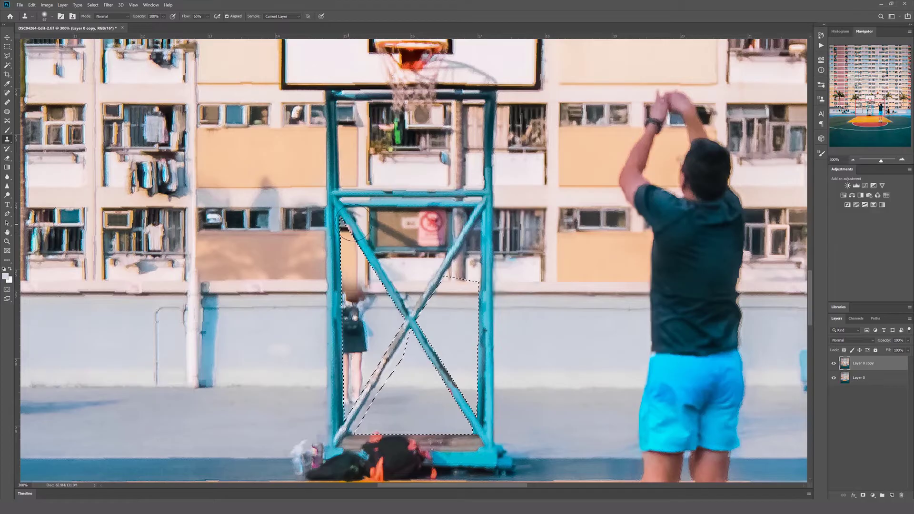
left_click(577, 282, "alt")
mouse_move(360, 280)
left_mouse_down()
mouse_move(347, 295)
mouse_move(374, 300)
mouse_move(360, 323)
mouse_move(351, 352)
left_mouse_up()
key("ctrl+d")
- Clone Stamp wall and facade along the inner edge of the hoop stand's left post to cover the woman's remaining traces, and deselect
key("m")
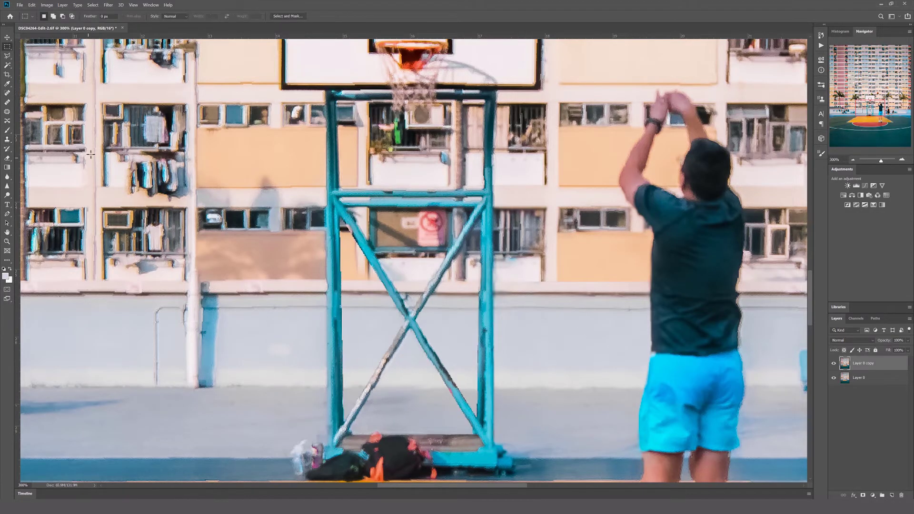
key("l")
key("s")
left_click(391, 282, "alt")
mouse_move(351, 226)
left_mouse_down()
mouse_move(364, 246)
mouse_move(348, 359)
left_mouse_up()
key("ctrl+d")
- Set the Blur tool's brush size to 20 for softening the retouched area at the hoop stand
left_click(7, 177)
right_click(355, 296)
type("20")
key("Return")
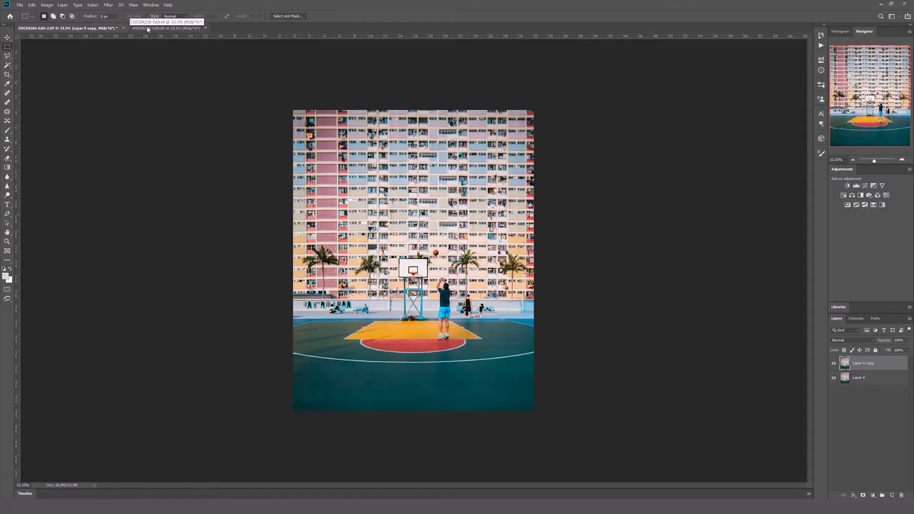
- Switch to DSC04238-Edit.tif, marquee-select the empty bench left of the hoop, and copy it
left_click(148, 29)
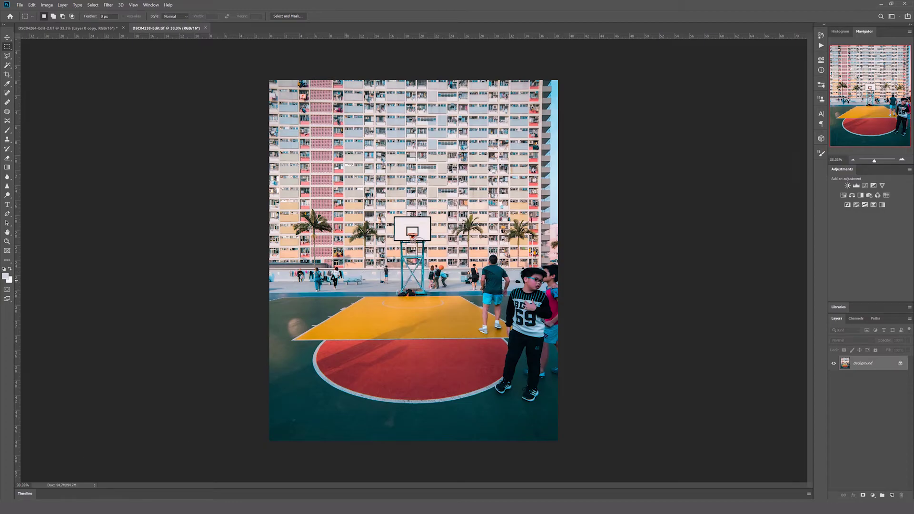
key("ctrl+plus")
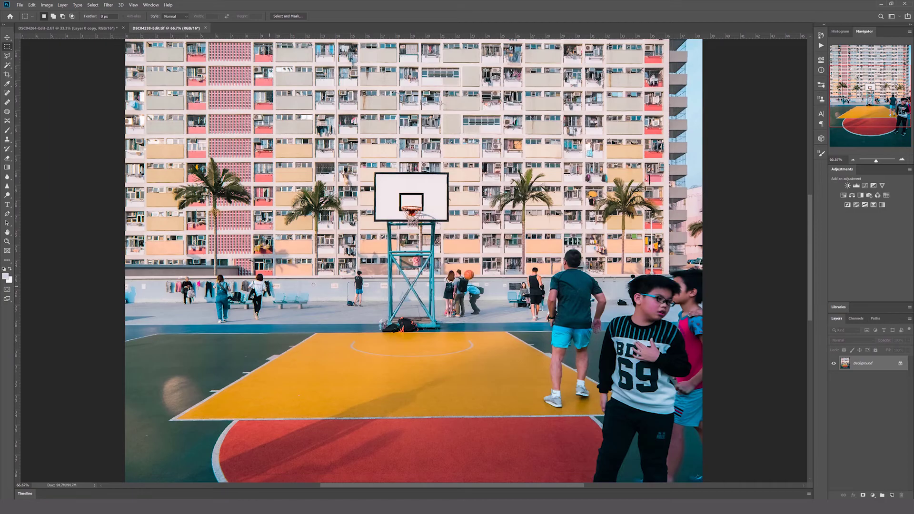
left_click_drag(318, 312, 335, 312)
key("ctrl+c")
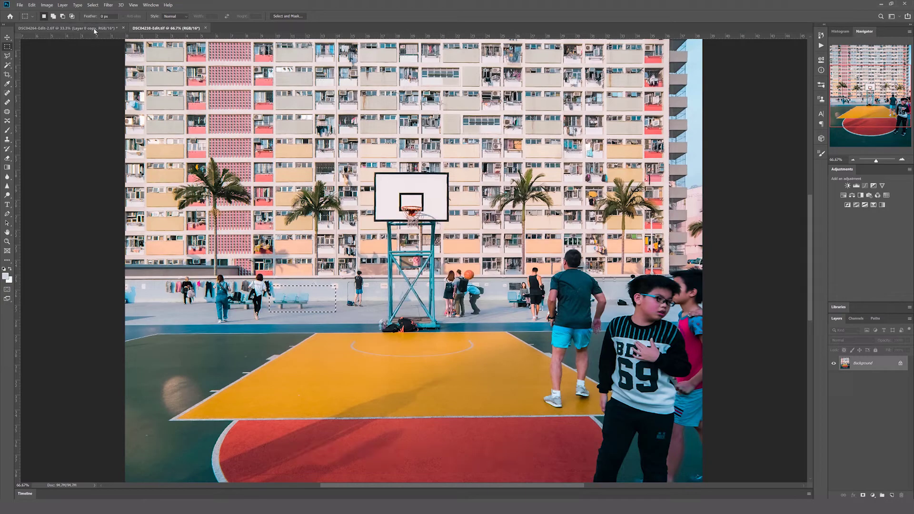
- Paste the copied bench into DSC04264-Edit-2.tif and move it over the seated man's bench left of the hoop
left_click(67, 27)
key("ctrl+v")
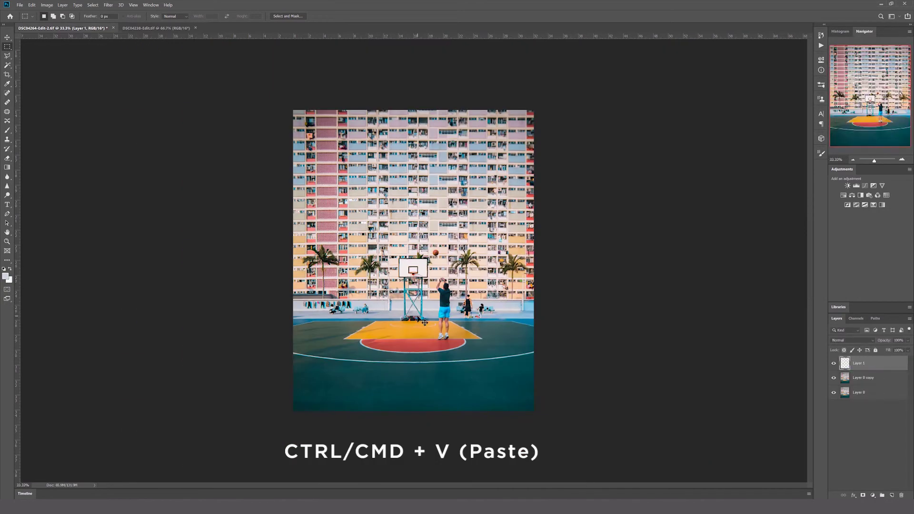
left_click_drag(425, 265, 382, 306)
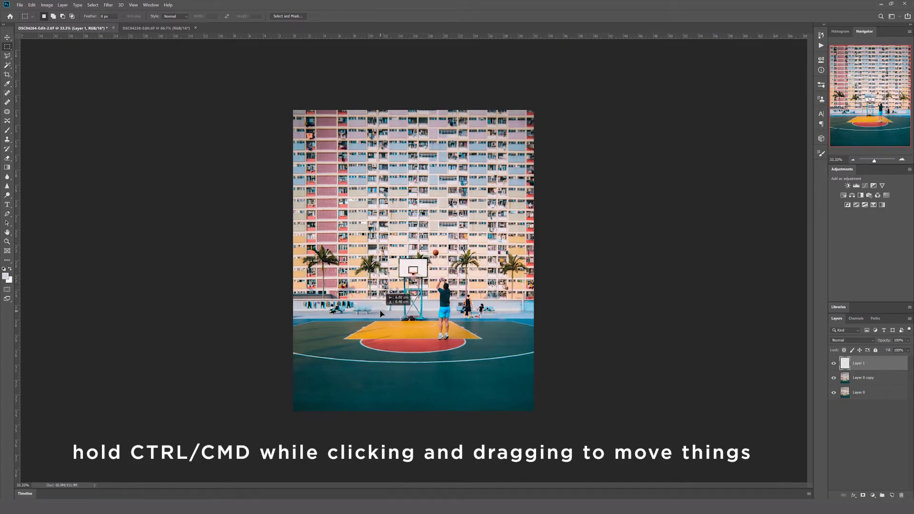
- Set the pasted bench layer's opacity to 50% to compare it with the bench underneath
key("ctrl+plus")
key("ctrl+plus")
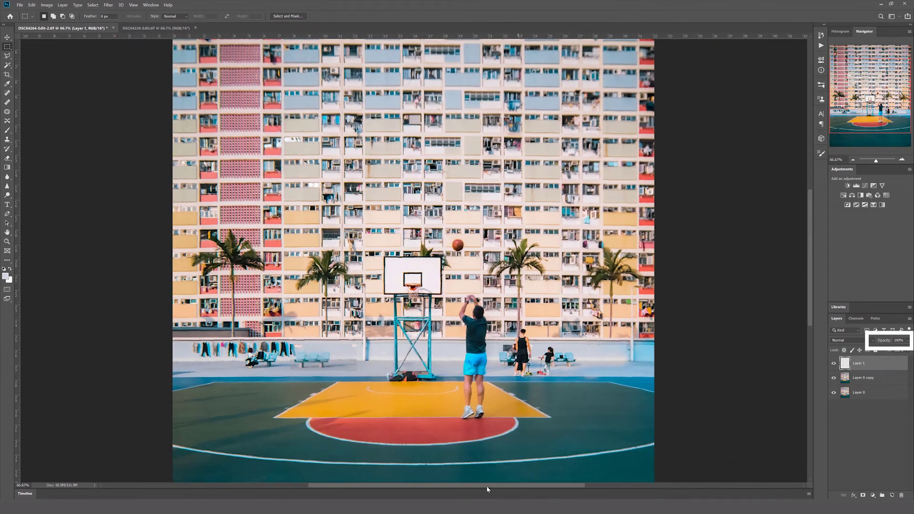
mouse_move(488, 487)
left_mouse_down()
mouse_move(459, 490)
mouse_move(488, 487)
left_mouse_up()
key("ctrl+plus")
scroll(541, 392, "down", 4)
key("ctrl+plus")
scroll(423, 392, "down", 1)
scroll(422, 392, "up", 2)
type("50")
key("Return")
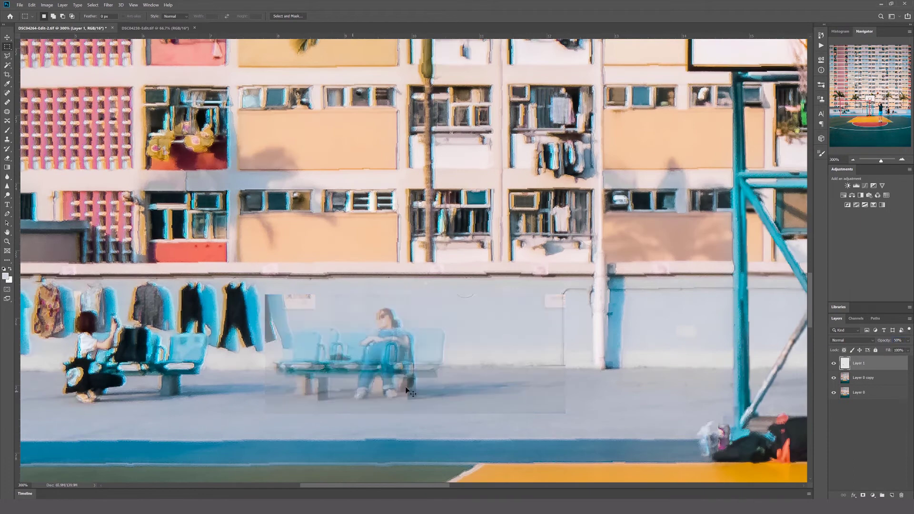
- Free-transform and align the pasted bench to the bench beneath, and restore the layer's opacity to 100%
left_click_drag(447, 340, 435, 337)
right_click(435, 337)
left_click(456, 402)
left_click_drag(554, 351, 524, 351)
left_click_drag(255, 351, 257, 351)
left_click_drag(427, 364, 427, 366)
key("Return")
left_click_drag(887, 341, 912, 341)
left_click_drag(436, 379, 436, 383)
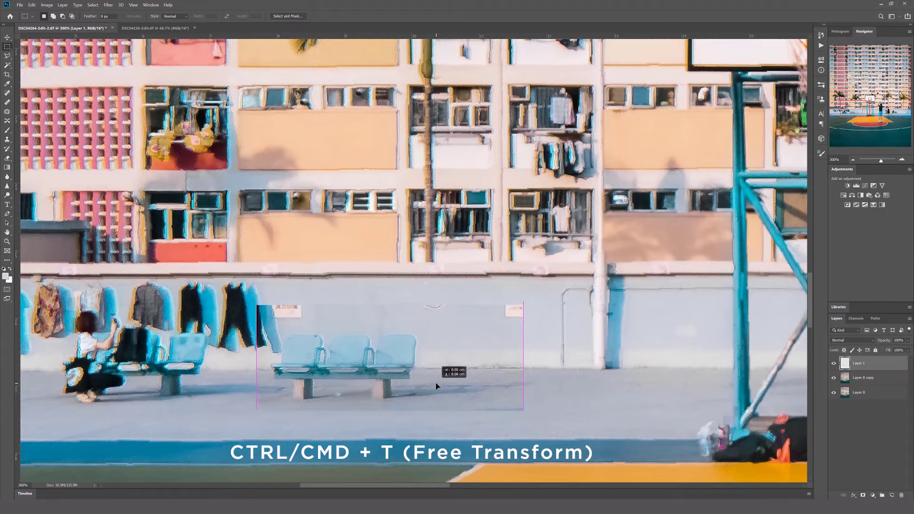
- Add a layer mask to the bench layer and paint black along the patch's upper-left edge to blend it into the wall
left_click(863, 495)
key("b")
right_click(427, 332)
left_click_drag(481, 351, 475, 351)
left_click_drag(268, 308, 528, 310)
key("ctrl+z")
mouse_move(230, 311)
left_mouse_down()
mouse_move(285, 300)
mouse_move(301, 309)
left_mouse_up()
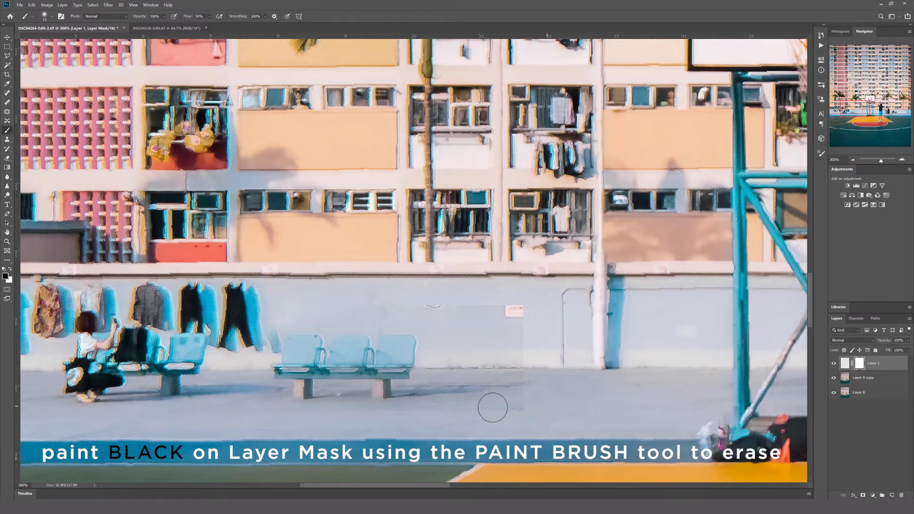
- Mask out the patch's remaining upper-right edge and wall sign, and refine the mask around the bench's left end with a smaller brush
right_click(523, 350)
left_click_drag(570, 367, 564, 368)
left_click_drag(427, 309, 531, 313)
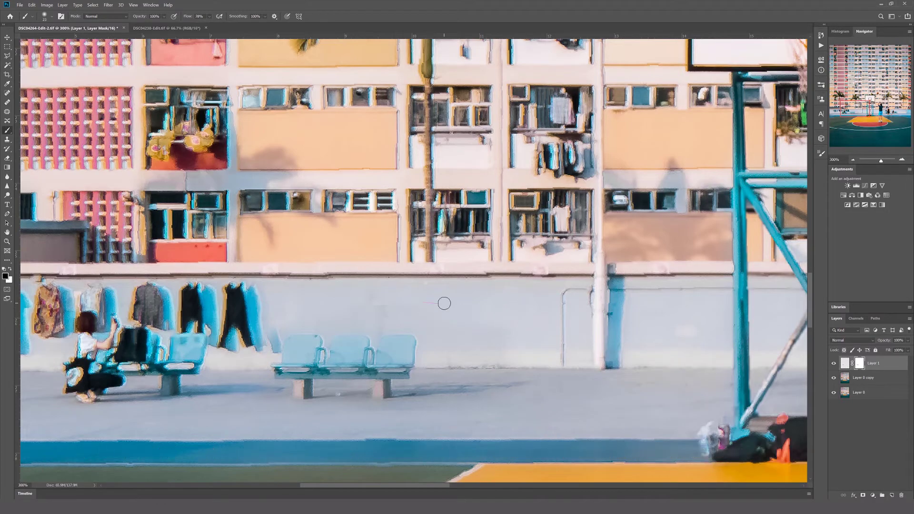
right_click(328, 318)
left_click_drag(370, 338, 367, 337)
mouse_move(277, 353)
left_mouse_down()
mouse_move(270, 347)
mouse_move(282, 334)
left_mouse_up()
- Free-transform the masked bench slightly to cover the original bench, and return to the Brush for the mask
key("v")
key("ctrl+t")
left_click_drag(389, 305, 390, 303)
key("Return")
key("m")
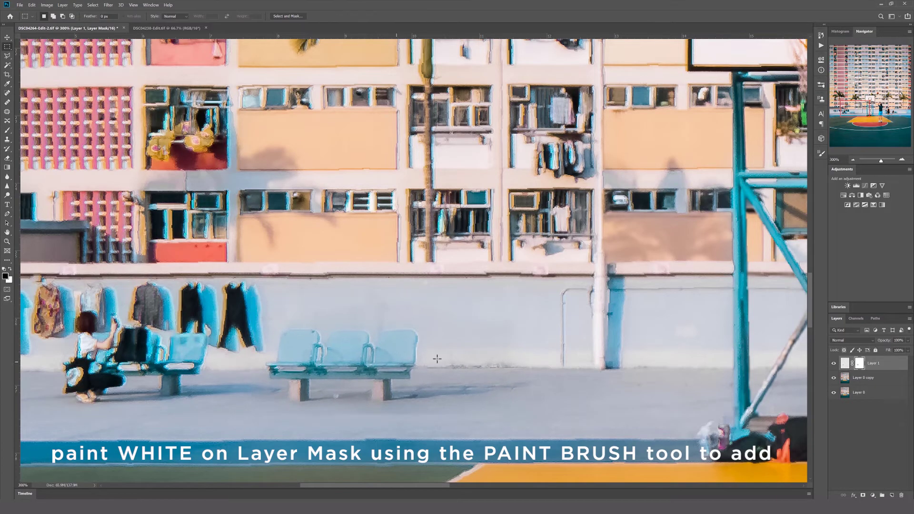
left_click(7, 131)
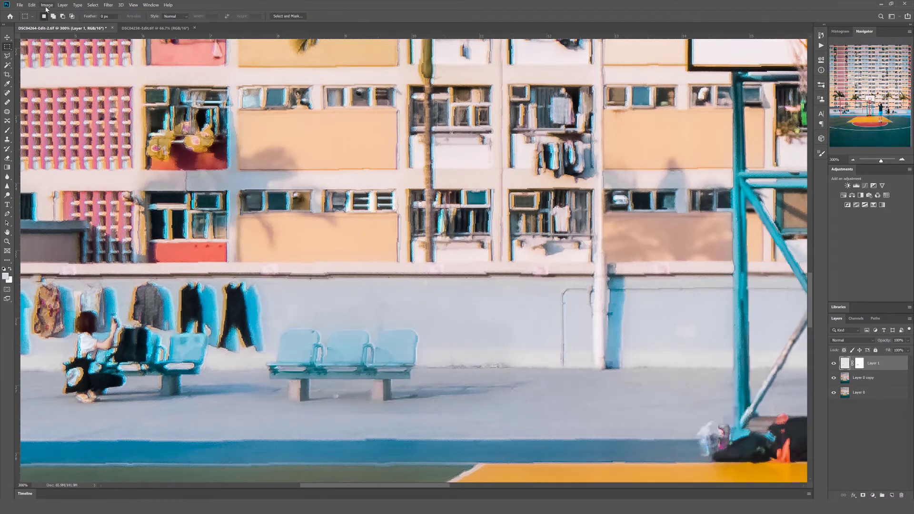
- Brighten the pasted bench layer slightly with a Brightness/Contrast adjustment
left_click(47, 6)
mouse_move(60, 22)
left_click(136, 22)
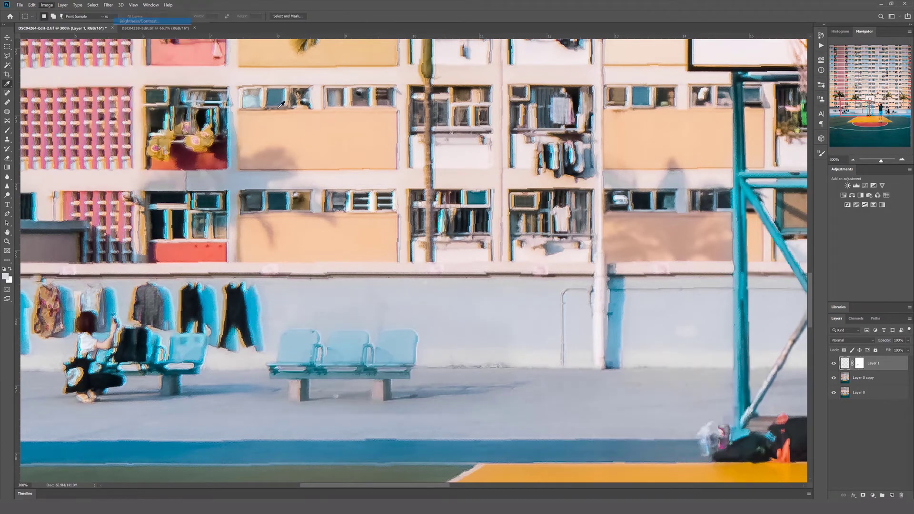
left_click_drag(645, 130, 643, 131)
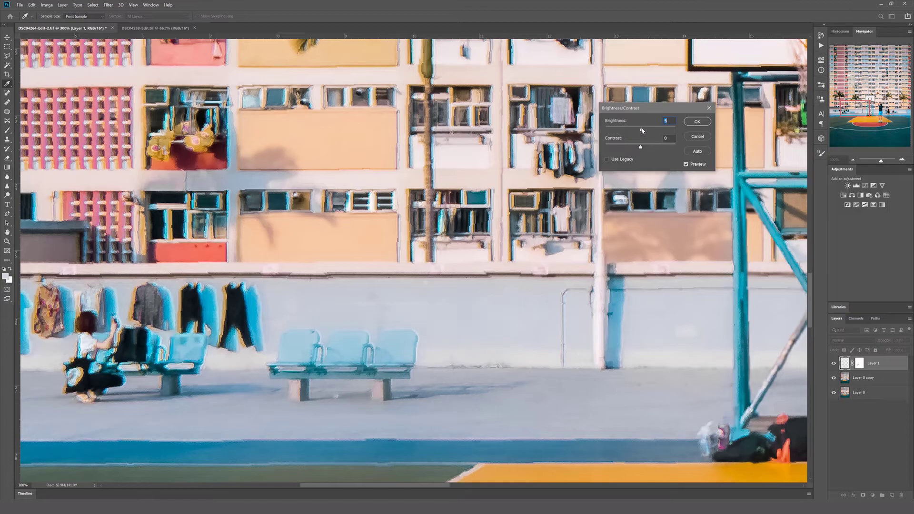
key("Return")
- Duplicate the bench layer and move the copy over the bench with the crouching woman below the hanging clothes
key("ctrl+minus")
key("ctrl+minus")
key("ctrl+minus")
key("ctrl+minus")
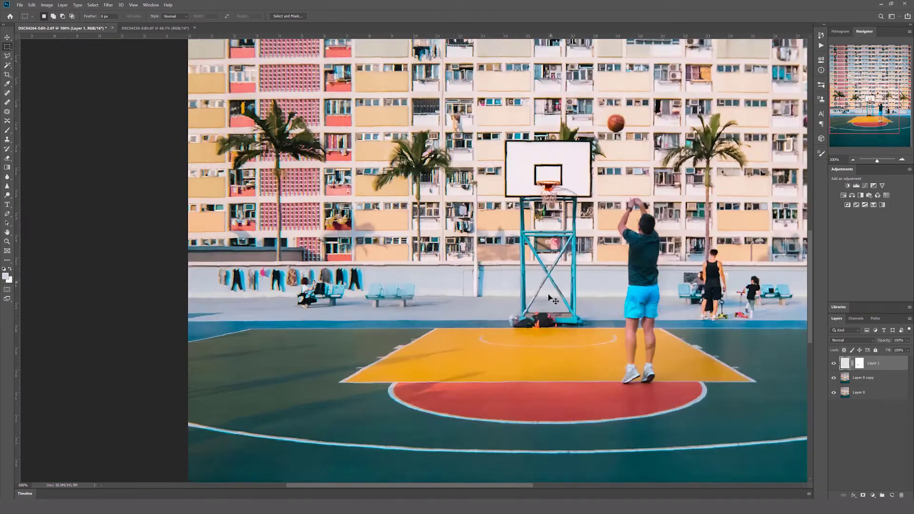
key("ctrl+j")
key("ctrl+plus")
key("ctrl+plus")
key("ctrl+plus")
key("ctrl+plus")
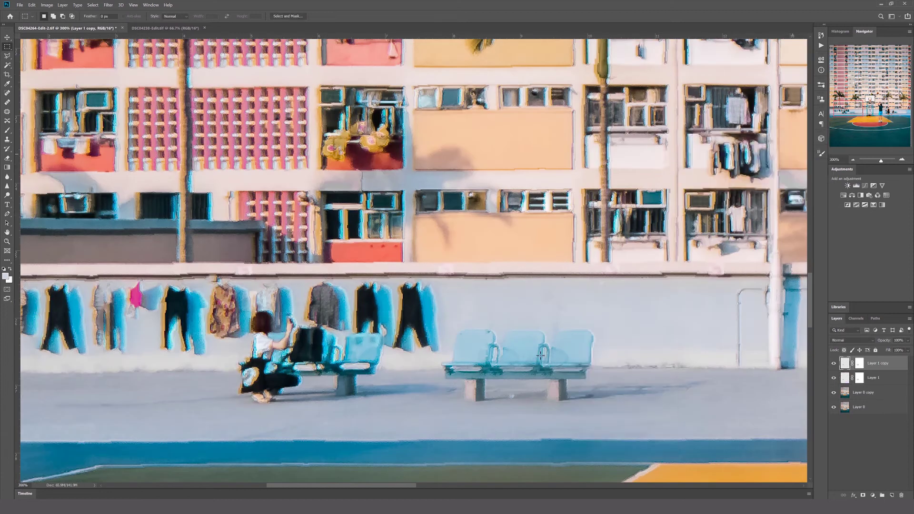
left_click_drag(541, 357, 352, 367)
left_click_drag(405, 355, 415, 354)
- Paint black on the duplicated bench's layer mask to bring back the hanging black trousers and the surrounding wall
left_click(7, 130)
left_click(860, 364)
mouse_move(306, 311)
left_mouse_down()
mouse_move(413, 315)
mouse_move(491, 343)
mouse_move(396, 345)
mouse_move(309, 333)
left_mouse_up()
key("ctrl+z")
mouse_move(426, 321)
left_mouse_down()
mouse_move(395, 360)
mouse_move(391, 314)
mouse_move(479, 381)
left_mouse_up()
- Shrink the brush and refine the duplicated bench's mask along the backrests beneath the hanging clothes
right_click(555, 347)
left_click_drag(583, 361, 576, 361)
key("bracketleft")
mouse_move(335, 323)
left_mouse_down()
mouse_move(281, 322)
mouse_move(296, 350)
left_mouse_up()
key("bracketright")
key("bracketright")
key("bracketright")
key("bracketright")
- On Layer 0 copy, Clone Stamp clean wall over the crouching woman's head showing above the bench
left_click(863, 393)
key("m")
right_click(278, 308)
left_click(296, 394)
key("s")
right_click(356, 333)
left_click_drag(400, 351, 399, 351)
left_click(266, 303, "alt")
left_click_drag(261, 316, 266, 323)
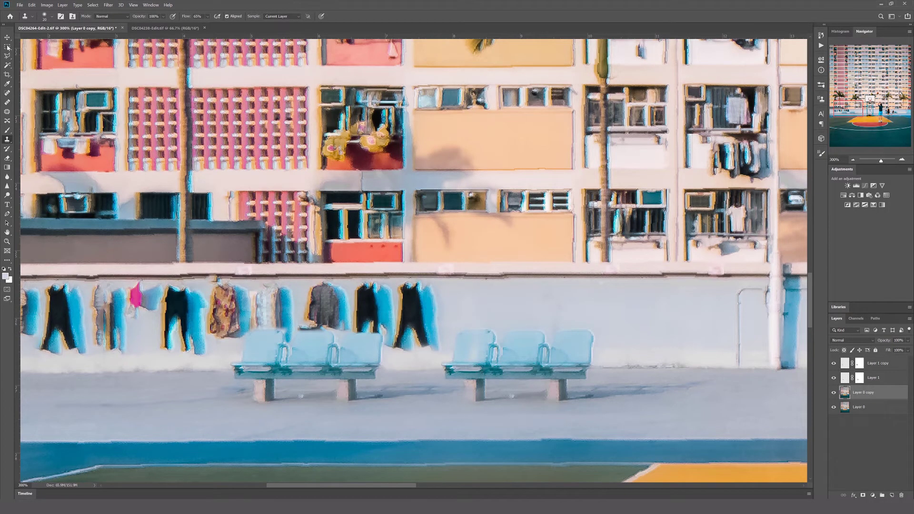
- Clean up the dark remnant below the hanging grey shirt, working on the Layer 1 copy mask and Layer 0 copy
left_click(860, 363)
key("b")
right_click(321, 328)
left_click_drag(358, 364, 372, 363)
key("Return")
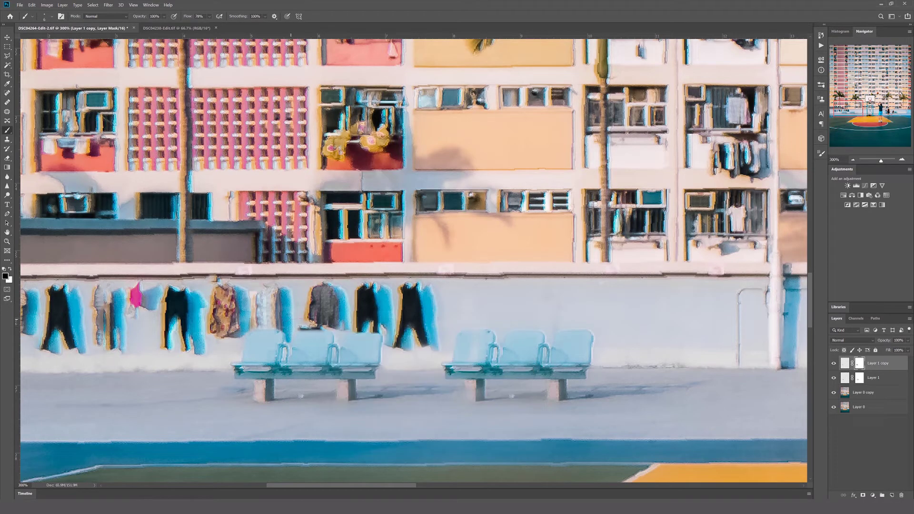
key("alt+bracketleft")
key("alt+bracketleft")
key("s")
key("b")
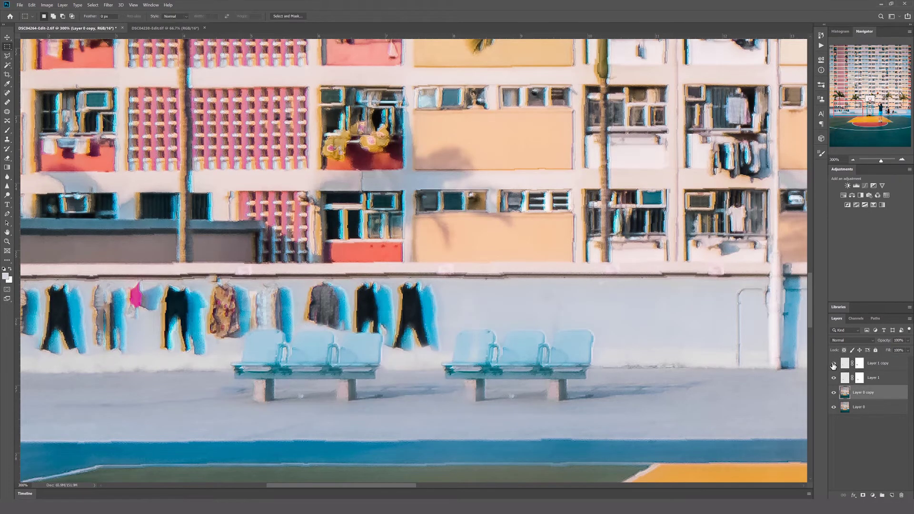
- Merge all visible layers into a new layer on top of the stack
key("alt+bracketright")
key("alt+bracketright")
key("ctrl+0")
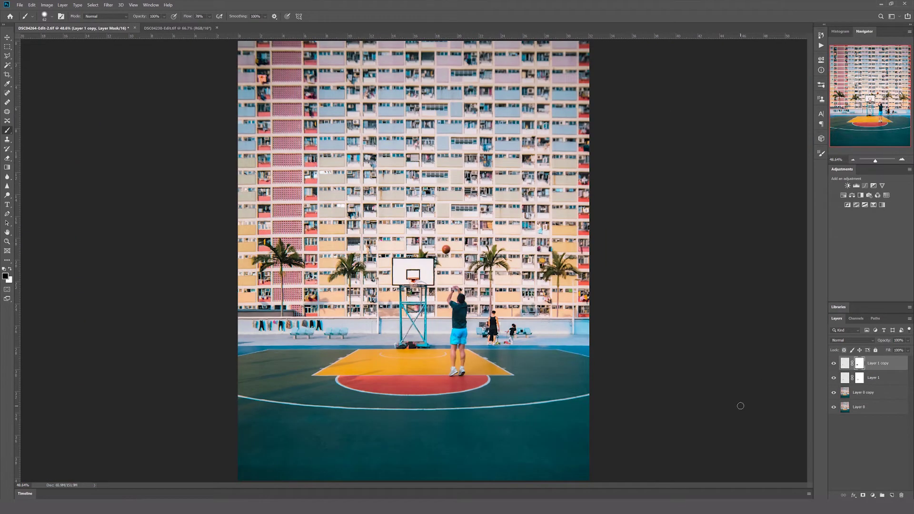
key("m")
key("ctrl+alt+shift+e")
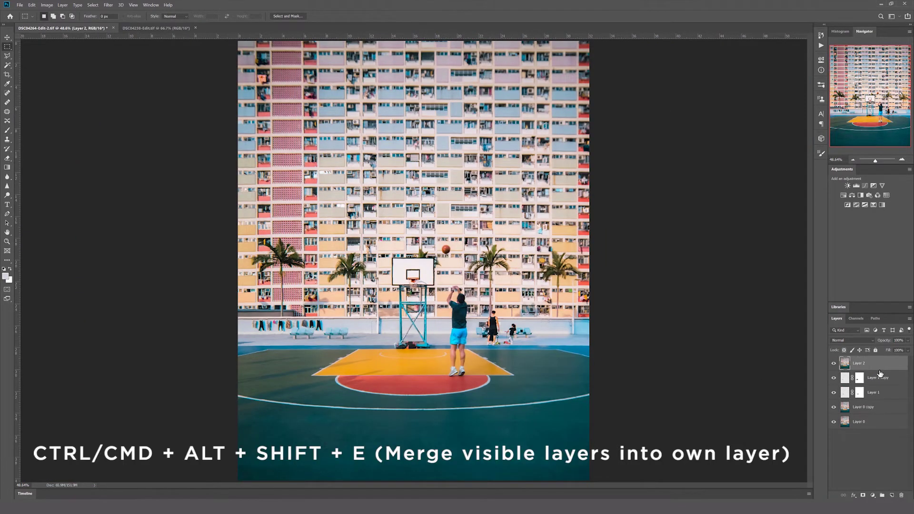
- Marquee-select the empty bench nearer the hoop with some wall beside it, and copy it to its own layer
key("ctrl+minus")
key("ctrl+plus")
key("ctrl+plus")
scroll(371, 372, "down", 3)
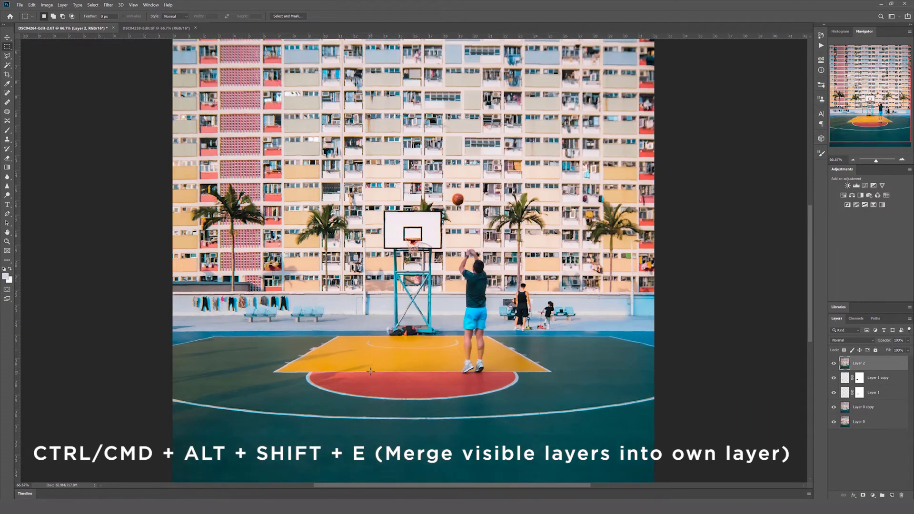
key("ctrl+plus")
left_click_drag(255, 292, 319, 298)
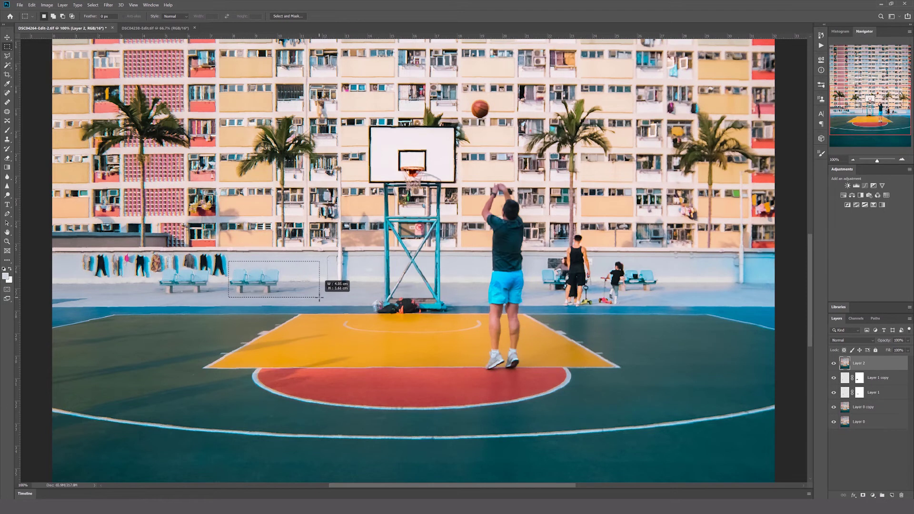
right_click(264, 280)
left_click(305, 326)
- Flip the copied bench horizontally with Free Transform
right_click(276, 286)
left_click(300, 352)
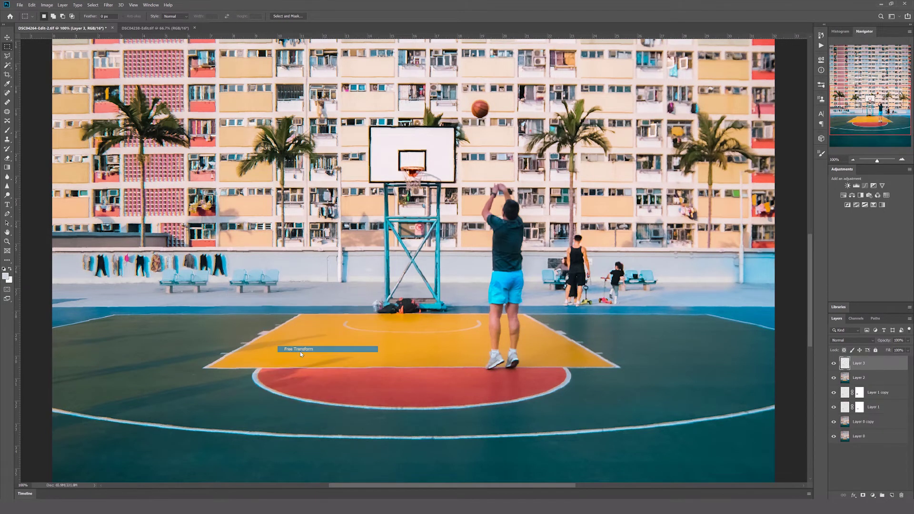
right_click(273, 283)
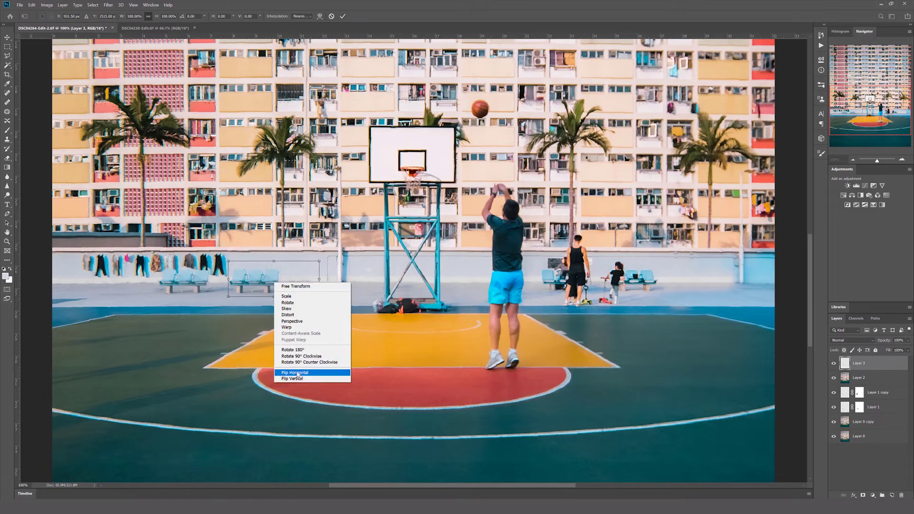
left_click(297, 373)
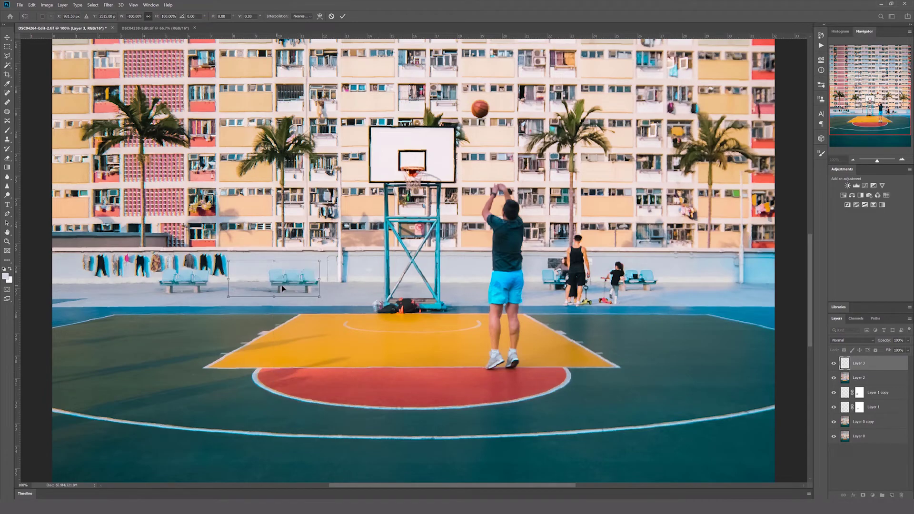
key("Return")
- Move the flipped bench over the bench behind the child right of the player, checking its alignment at 50% opacity before restoring full opacity
left_click_drag(332, 293, 666, 298)
key("5")
scroll(729, 262, "up", 2)
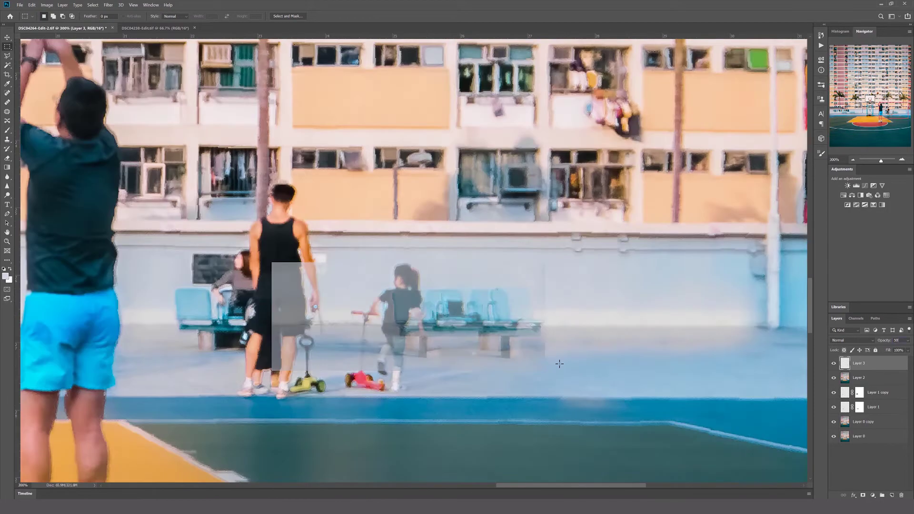
key("0")
left_click_drag(560, 364, 361, 362)
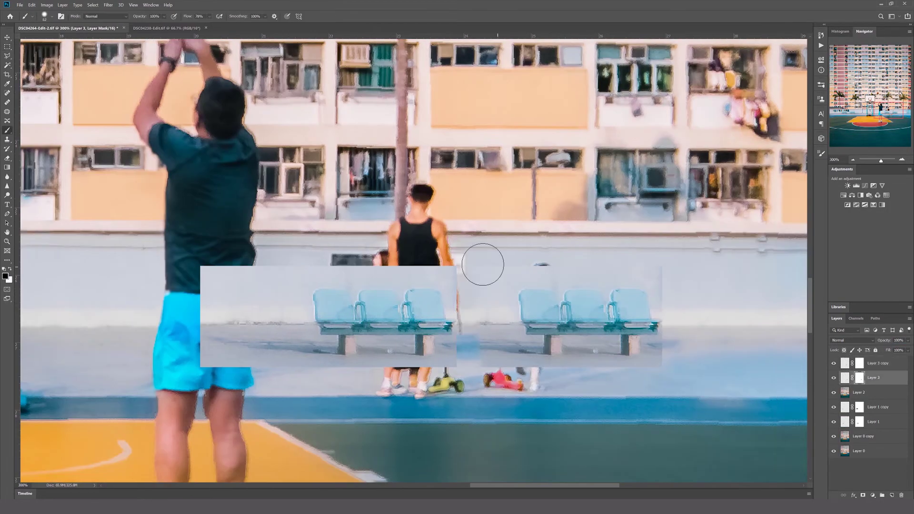
- Paint on Layer 3's mask with a soft brush to blend the outer edges of the farther bench patch into the wall and ground
right_click(631, 305)
left_click_drag(659, 327, 649, 328)
left_click_drag(476, 267, 662, 269)
left_click_drag(471, 371, 663, 342)
mouse_move(658, 336)
left_mouse_down()
mouse_move(557, 344)
mouse_move(541, 354)
left_mouse_up()
key("ctrl+z")
left_click_drag(670, 369, 673, 321)
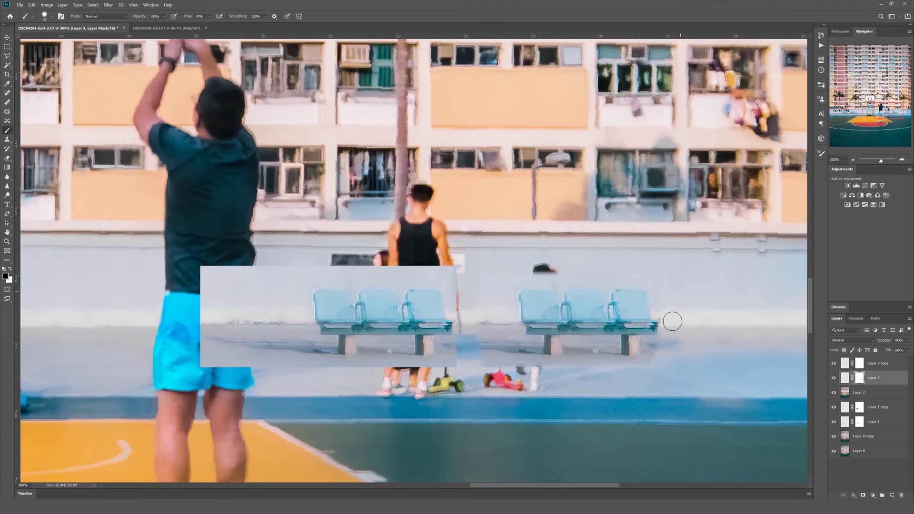
- Paint on Layer 3 copy's mask to blend the patch edges around the bench nearest the player and uncover his body
left_click(859, 364)
mouse_move(448, 268)
left_mouse_down()
mouse_move(267, 304)
mouse_move(277, 255)
left_mouse_up()
left_click_drag(305, 323, 324, 355)
right_click(505, 362)
left_click_drag(526, 385, 520, 385)
left_click_drag(458, 303, 451, 269)
left_click(859, 378)
scroll(461, 323, "down", 2)
left_click(859, 363)
scroll(552, 376, "left", 2)
- Merge the visible layers into a new top layer and clone clean ground over the scooters and feet below the benches
key("ctrl+alt+shift+e")
key("s")
right_click(588, 380)
left_click_drag(644, 382, 640, 383)
left_click(345, 363, "alt")
mouse_move(455, 366)
left_mouse_down()
mouse_move(475, 347)
mouse_move(517, 348)
left_mouse_up()
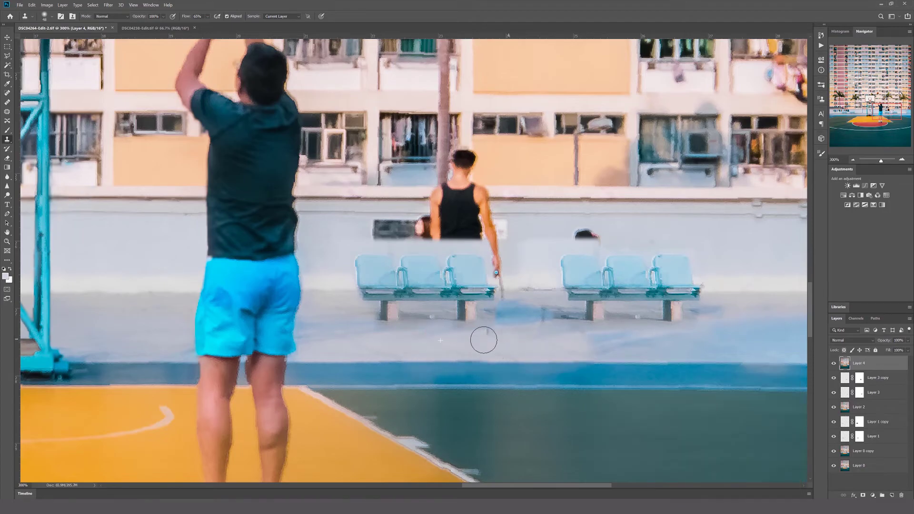
- Clone clean wall over the tank-top man's body, the dark plaque and the child's head behind the two benches
mouse_move(437, 201)
left_mouse_down()
mouse_move(391, 215)
mouse_move(523, 233)
mouse_move(489, 210)
mouse_move(534, 232)
mouse_move(449, 221)
left_mouse_up()
left_click(601, 216, "alt")
left_click_drag(497, 261, 502, 293)
left_click(516, 200, "alt")
left_click_drag(491, 199, 460, 196)
scroll(476, 194, "up", 3)
- Lasso the facade area beside the palm trunk and clone out the man's remaining head above the wall ledge
key("l")
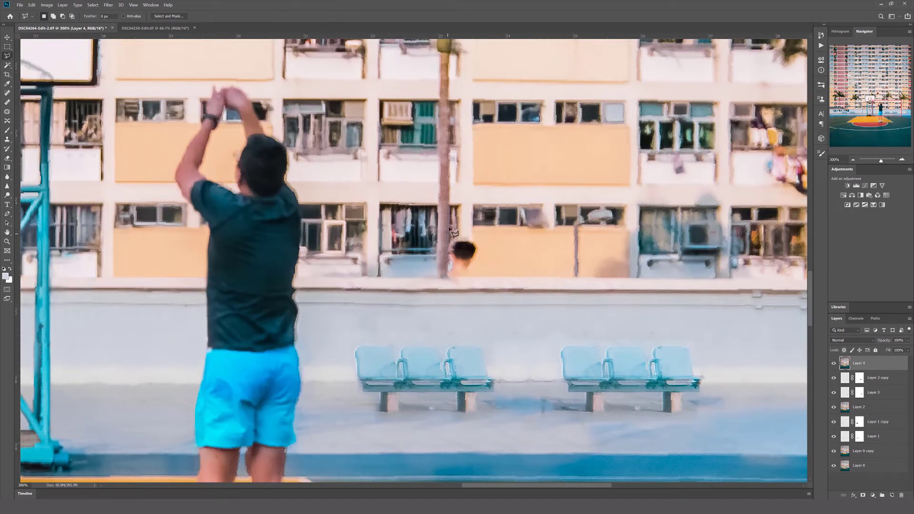
left_click(512, 202)
left_click(448, 210)
key("s")
left_click_drag(464, 247, 460, 271)
key("ctrl+d")
key("m")
key("s")
right_click(502, 303)
left_click(544, 322)
left_click(438, 289, "alt")
- Clean up the upper edge of the blue court stripe below the copied benches with the Clone Stamp
key("ctrl+0")
scroll(538, 294, "down", 2)
key("ctrl+plus")
key("ctrl+plus")
key("ctrl+plus")
left_click_drag(524, 486, 574, 485)
key("ctrl+plus")
scroll(539, 295, "down", 1)
key("m")
key("s")
right_click(636, 336)
left_click(699, 354)
left_click(479, 301, "alt")
right_click(658, 365)
mouse_move(526, 298)
left_mouse_down()
mouse_move(550, 298)
mouse_move(495, 301)
left_mouse_up()
left_click(713, 383)
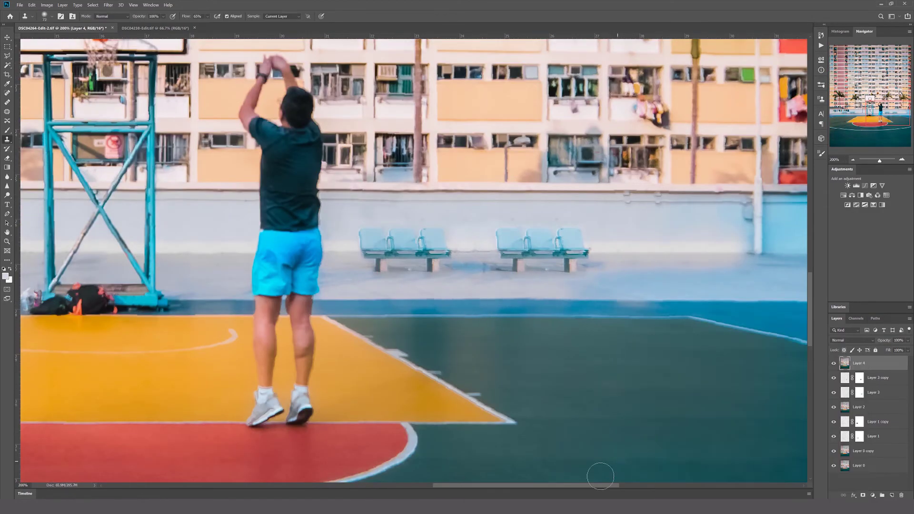
- Marquee-select the ground strip with the shadow beneath the original bench nearer the hoop and copy it to a new layer
left_click_drag(557, 487, 423, 487)
key("m")
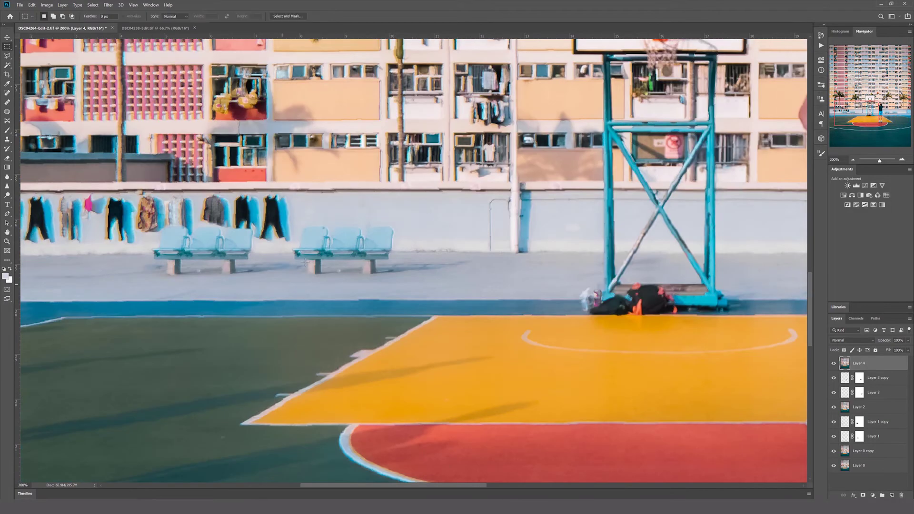
left_click_drag(478, 258, 260, 282)
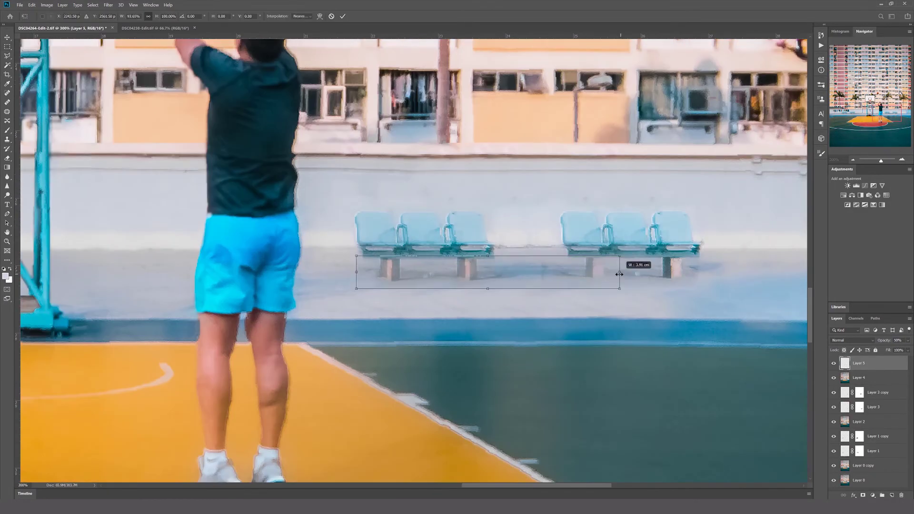
- Scale the copied shadow strip to fit beneath the bench next to the player, restore 100% opacity and nudge it into alignment
left_click_drag(620, 274, 611, 274)
left_click_drag(483, 289, 484, 286)
key("Return")
left_click_drag(885, 341, 907, 341)
left_click_drag(502, 277, 510, 279)
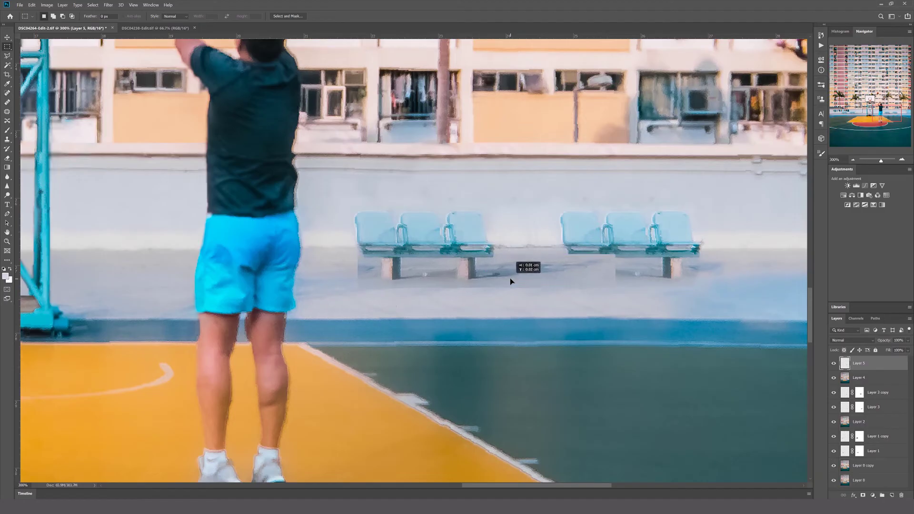
- Blend the shadow strip's edges with a brushed layer mask and duplicate the strip beneath the second bench
left_click(863, 495)
key("b")
left_click_drag(364, 260, 365, 236)
left_click_drag(491, 279, 489, 278)
right_click(505, 268)
left_click_drag(565, 274, 562, 274)
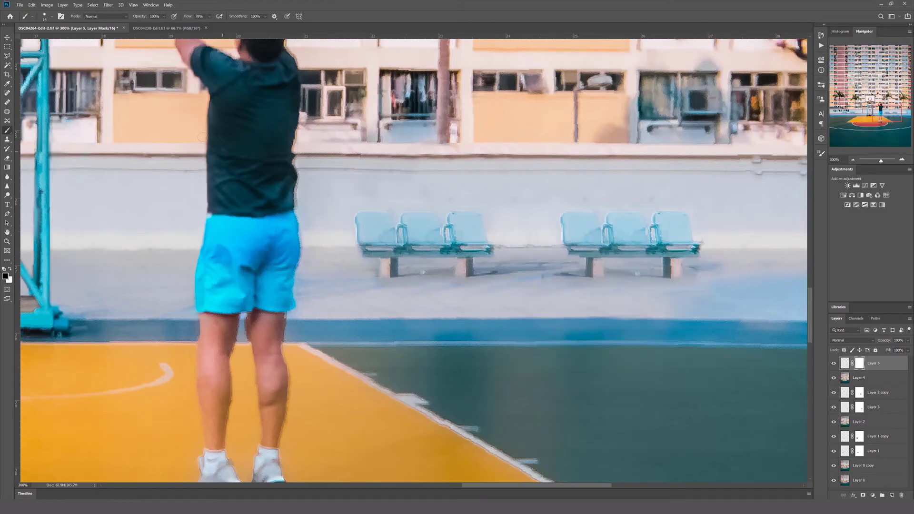
key("m")
left_click_drag(478, 287, 682, 287)
- Even out the ground below the two benches on Layer 4 with the Clone Stamp
left_click(874, 392)
key("s")
mouse_move(566, 277)
left_mouse_down()
mouse_move(559, 294)
mouse_move(581, 304)
mouse_move(555, 303)
left_mouse_up()
right_click(674, 307)
right_click(623, 303)
left_click_drag(677, 317, 681, 316)
mouse_move(543, 287)
left_mouse_down()
mouse_move(543, 319)
mouse_move(527, 321)
left_mouse_up()
left_click(566, 320, "alt")
left_click_drag(456, 319, 447, 320)
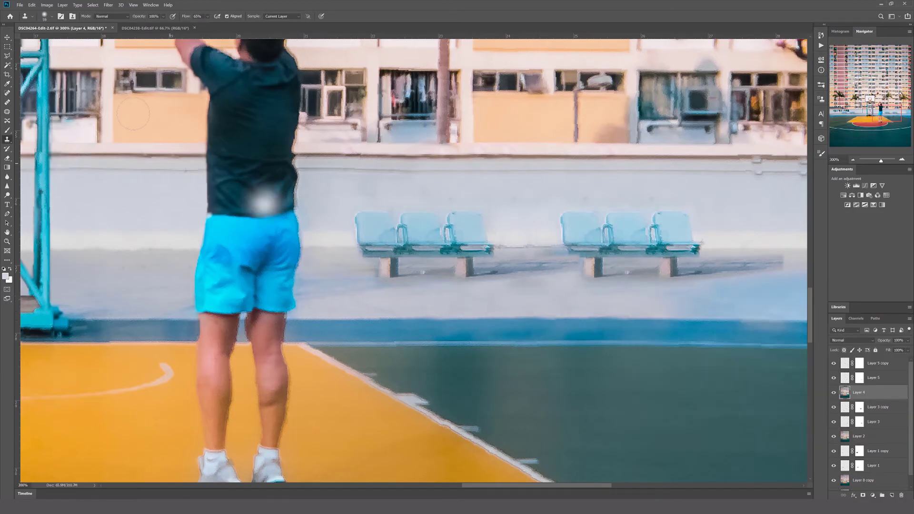
- Paint on Layer 5 copy's mask to soften the edges of the shadow strip beneath the farther bench
scroll(414, 257, "right", 5)
left_click(860, 364)
left_click(7, 130)
right_click(567, 257)
left_click_drag(623, 268, 627, 269)
left_click_drag(577, 273, 569, 243)
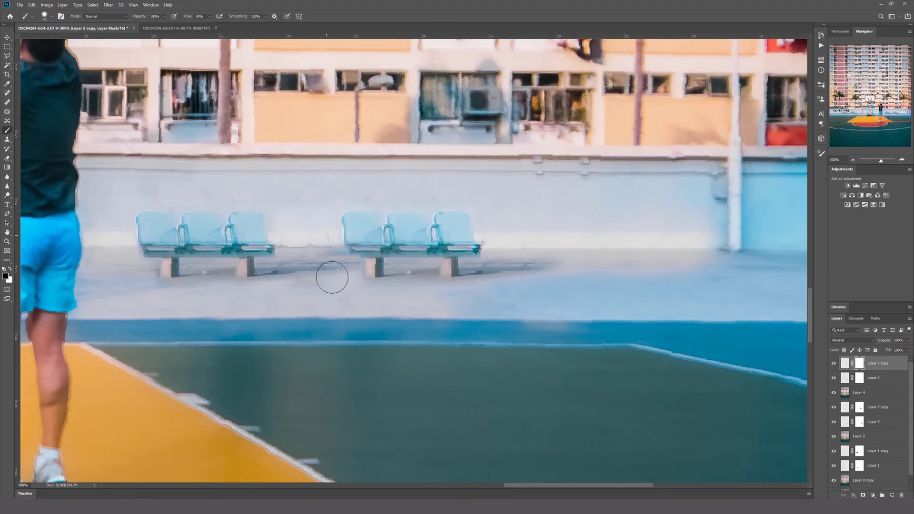
- Spot-heal the base of the wall between the two copied benches on Layer 4
left_click(859, 378)
left_click(873, 393)
key("s")
right_click(443, 278)
right_click(373, 253)
key("m")
key("j")
left_click(285, 245)
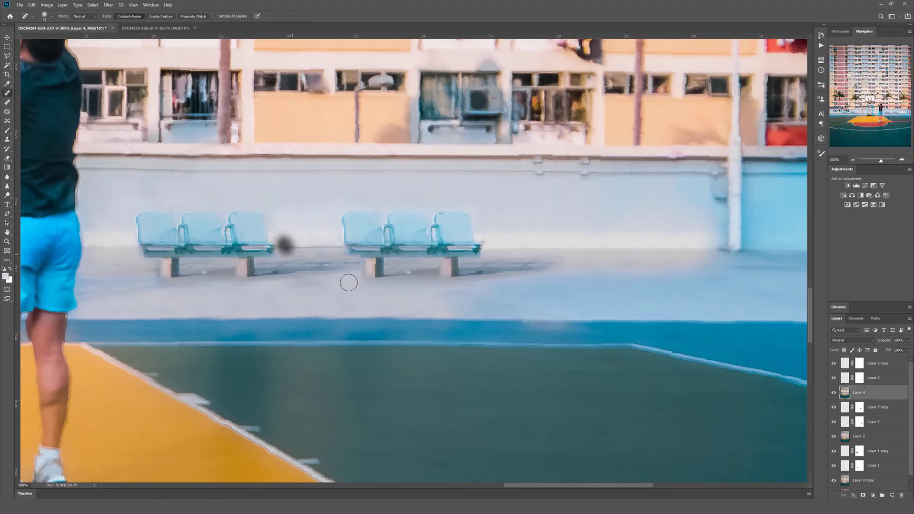
- Examine the retouched photo as a whole and the blending of the copied benches and shadows up close
key("ctrl+minus")
key("ctrl+0")
key("ctrl+minus")
key("ctrl+minus")
key("ctrl+plus")
key("ctrl+plus")
key("ctrl+plus")
key("ctrl+plus")
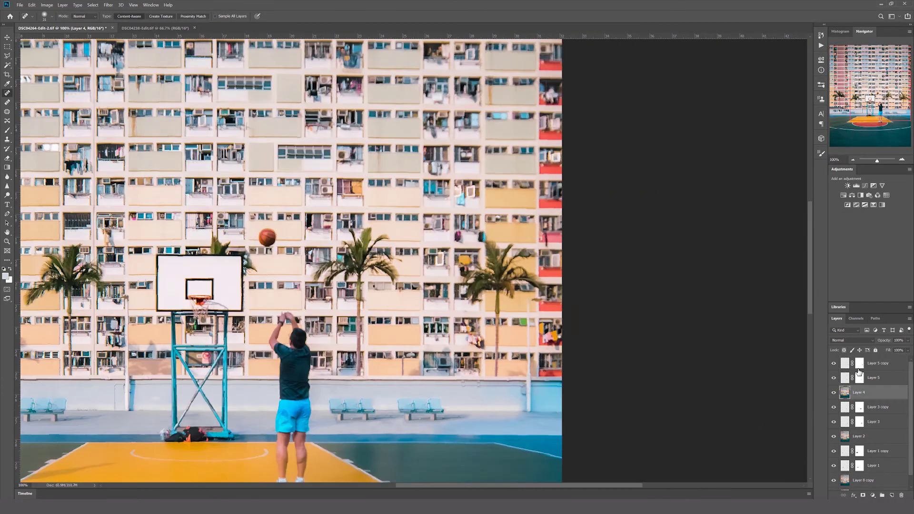
left_click(859, 378)
scroll(328, 432, "up", 2)
key("b")
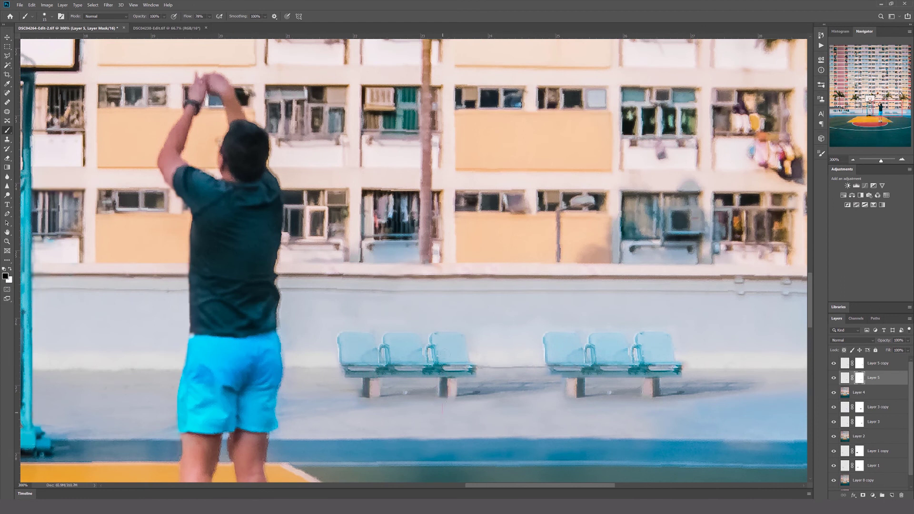
- Marquee-select a small patch of ground between the legs of the bench below the hanging clothes
key("alt+bracketright")
key("ctrl+shift+alt+e")
key("m")
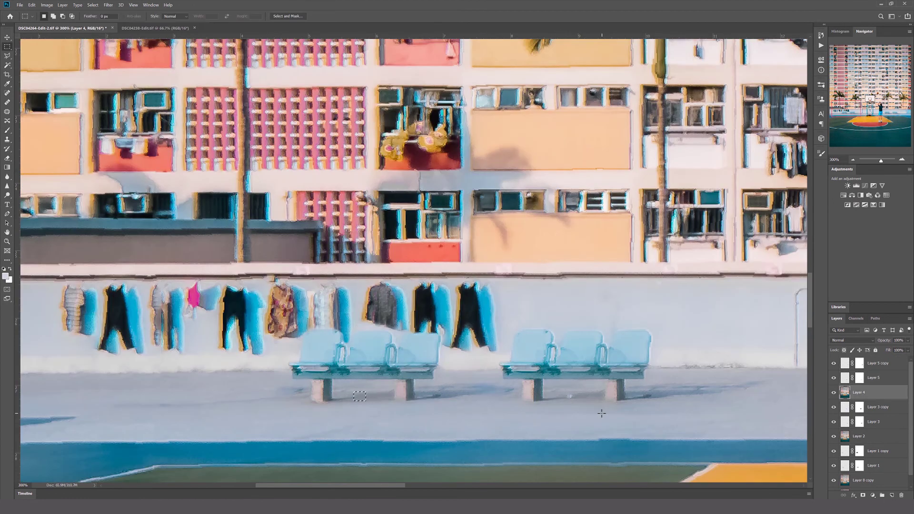